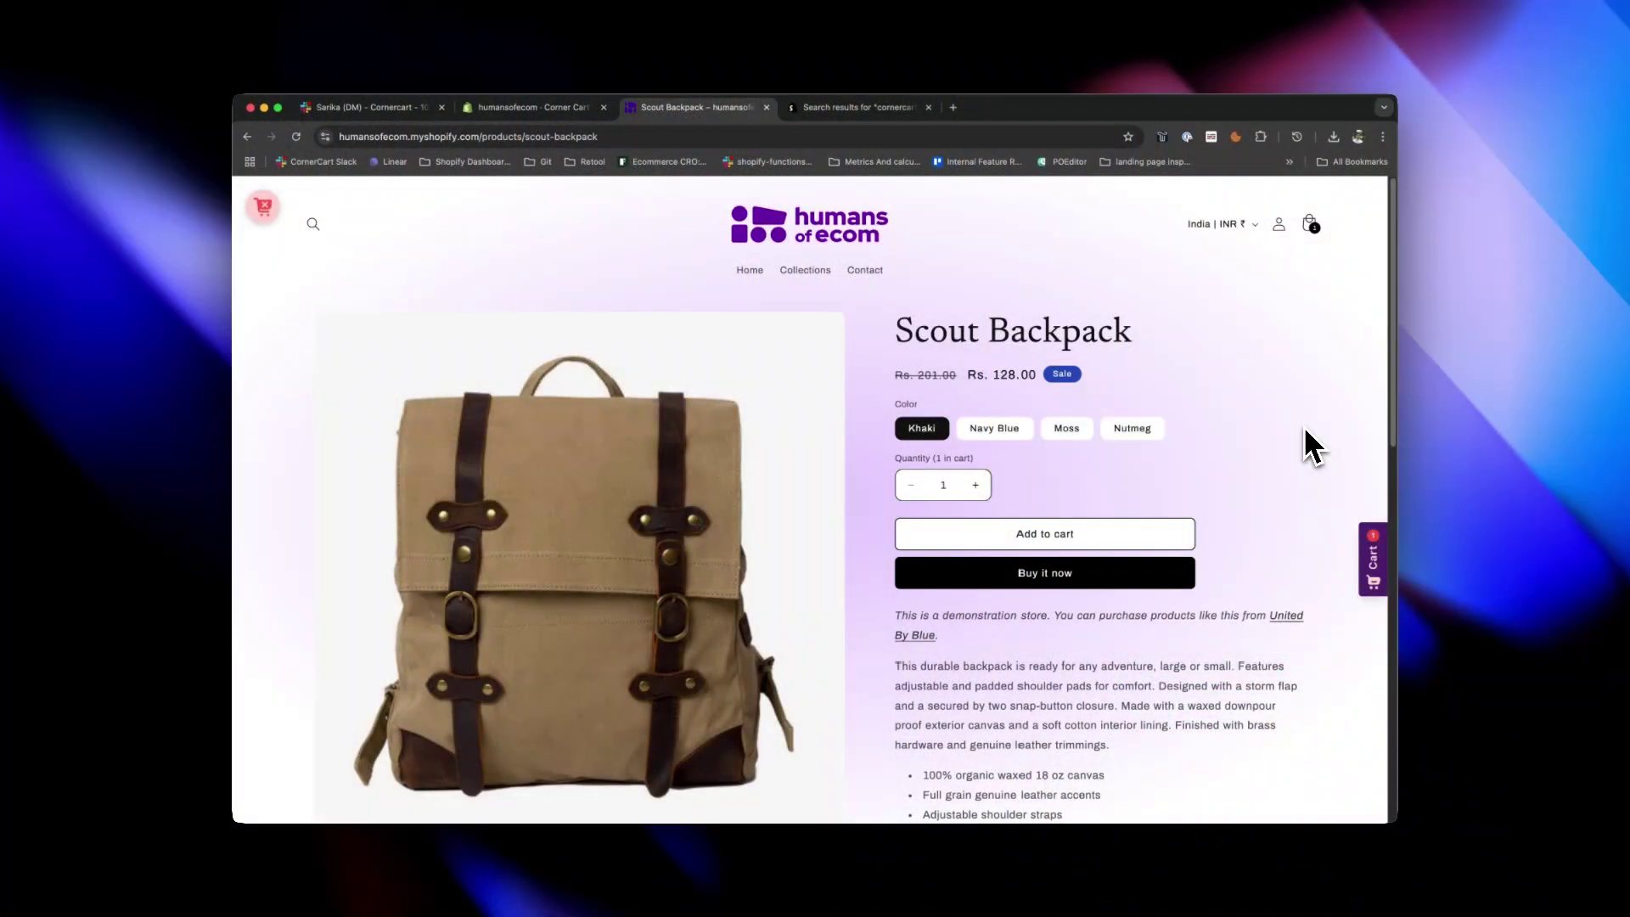
Open, close and reopen the Shopping Bag drawer on the Scout Backpack storefront page.
click(1373, 557)
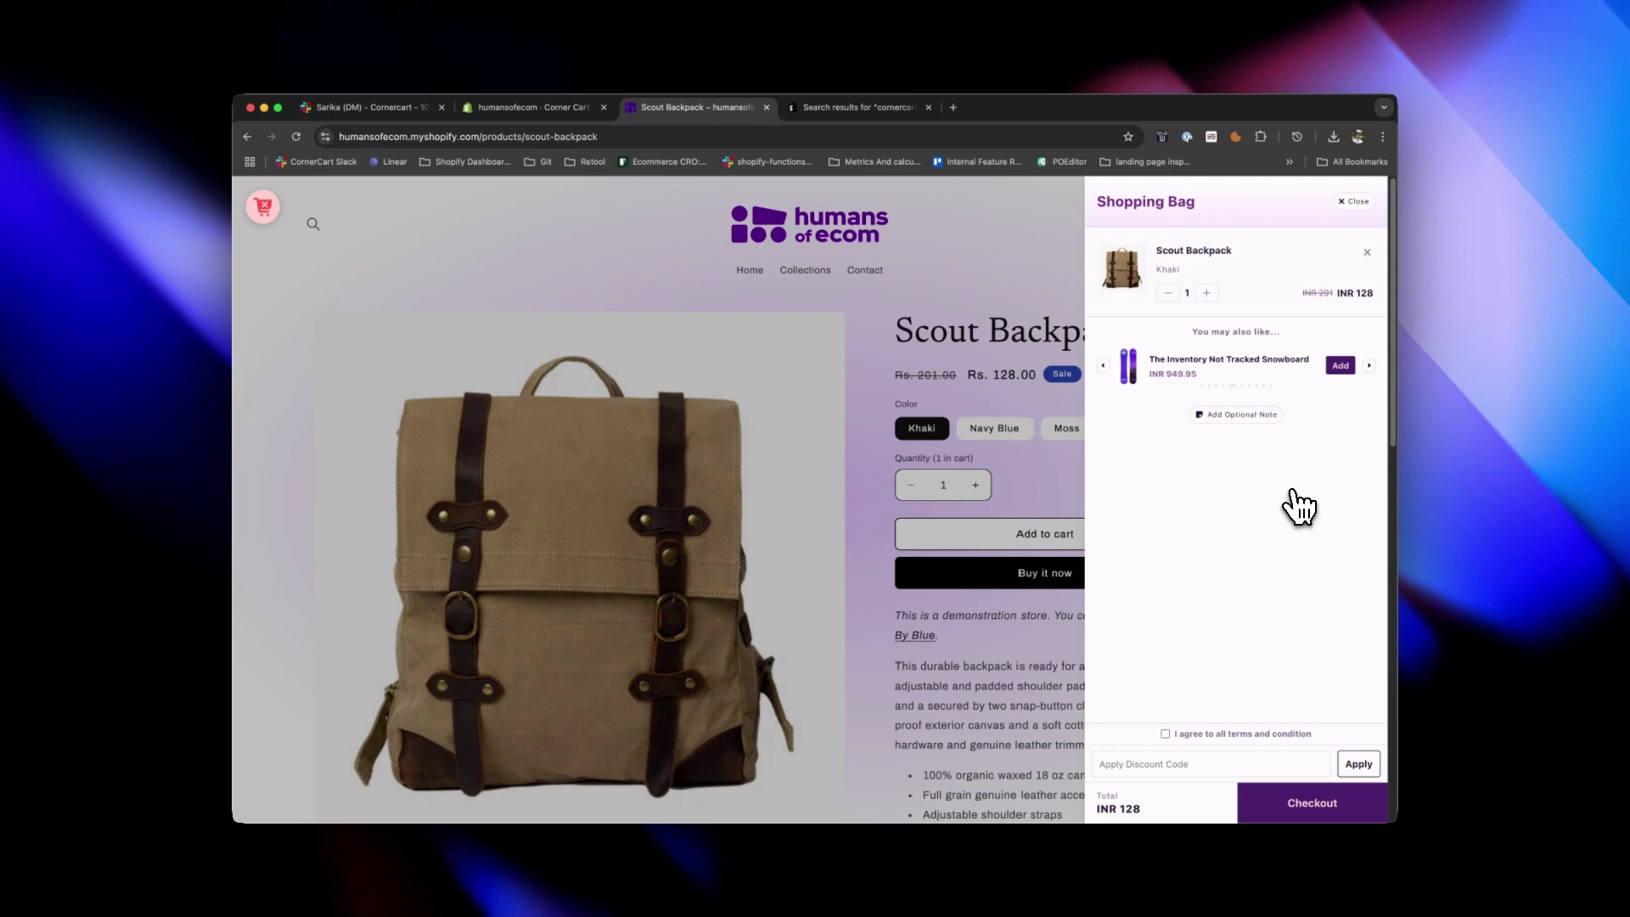
click(1356, 204)
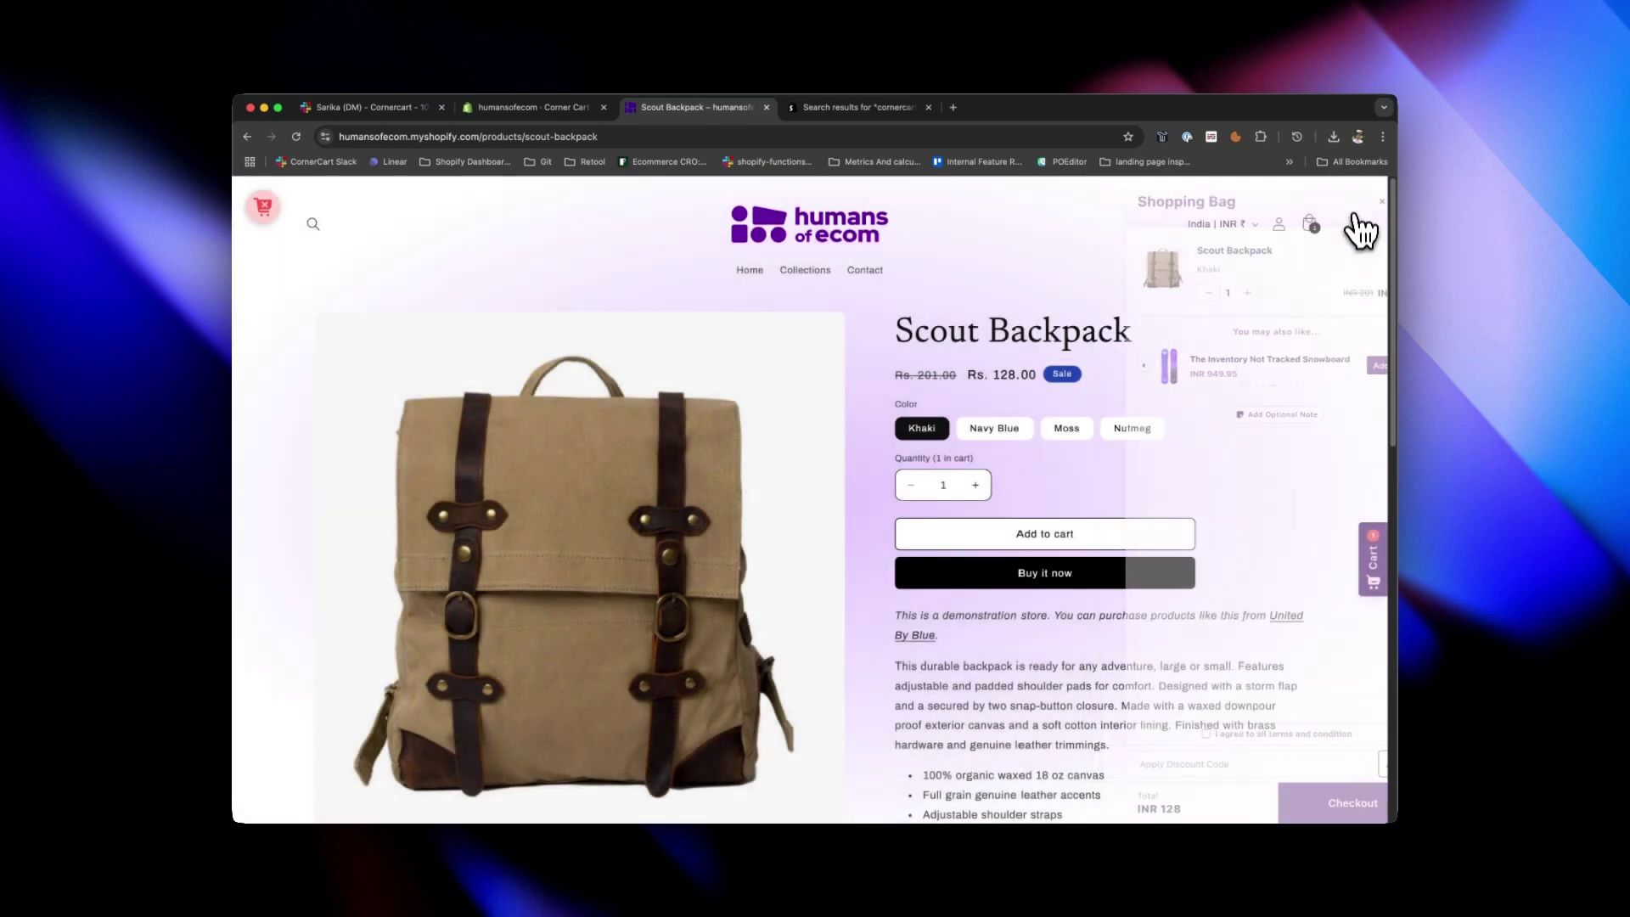
click(1373, 567)
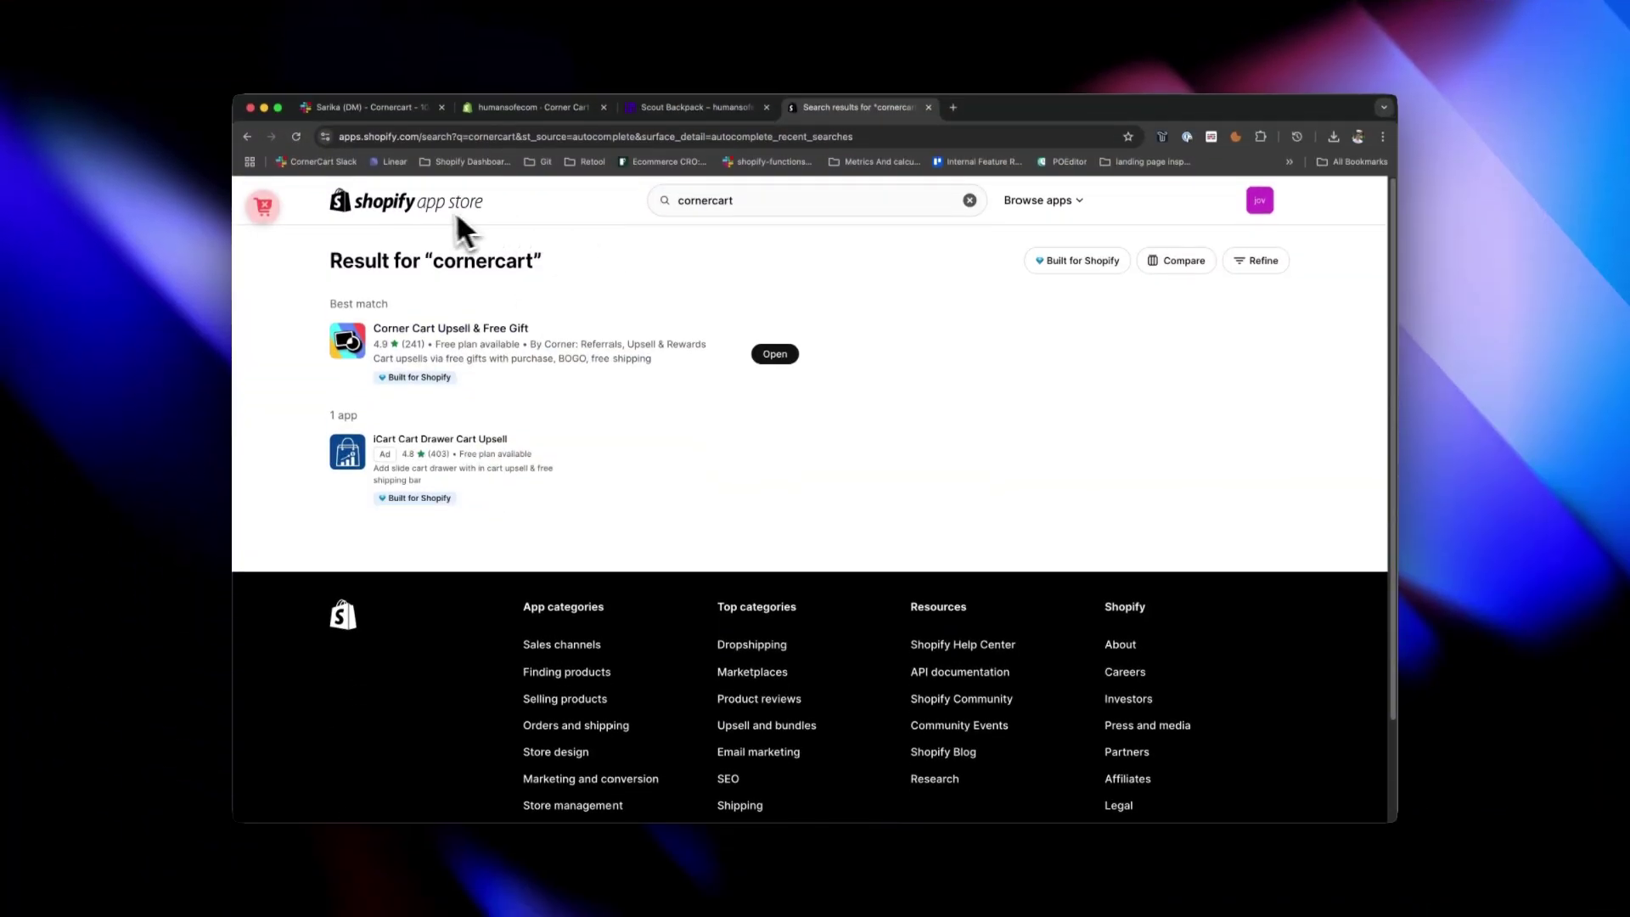
Bring back the cornercart search suggestions in the App Store search box.
click(762, 202)
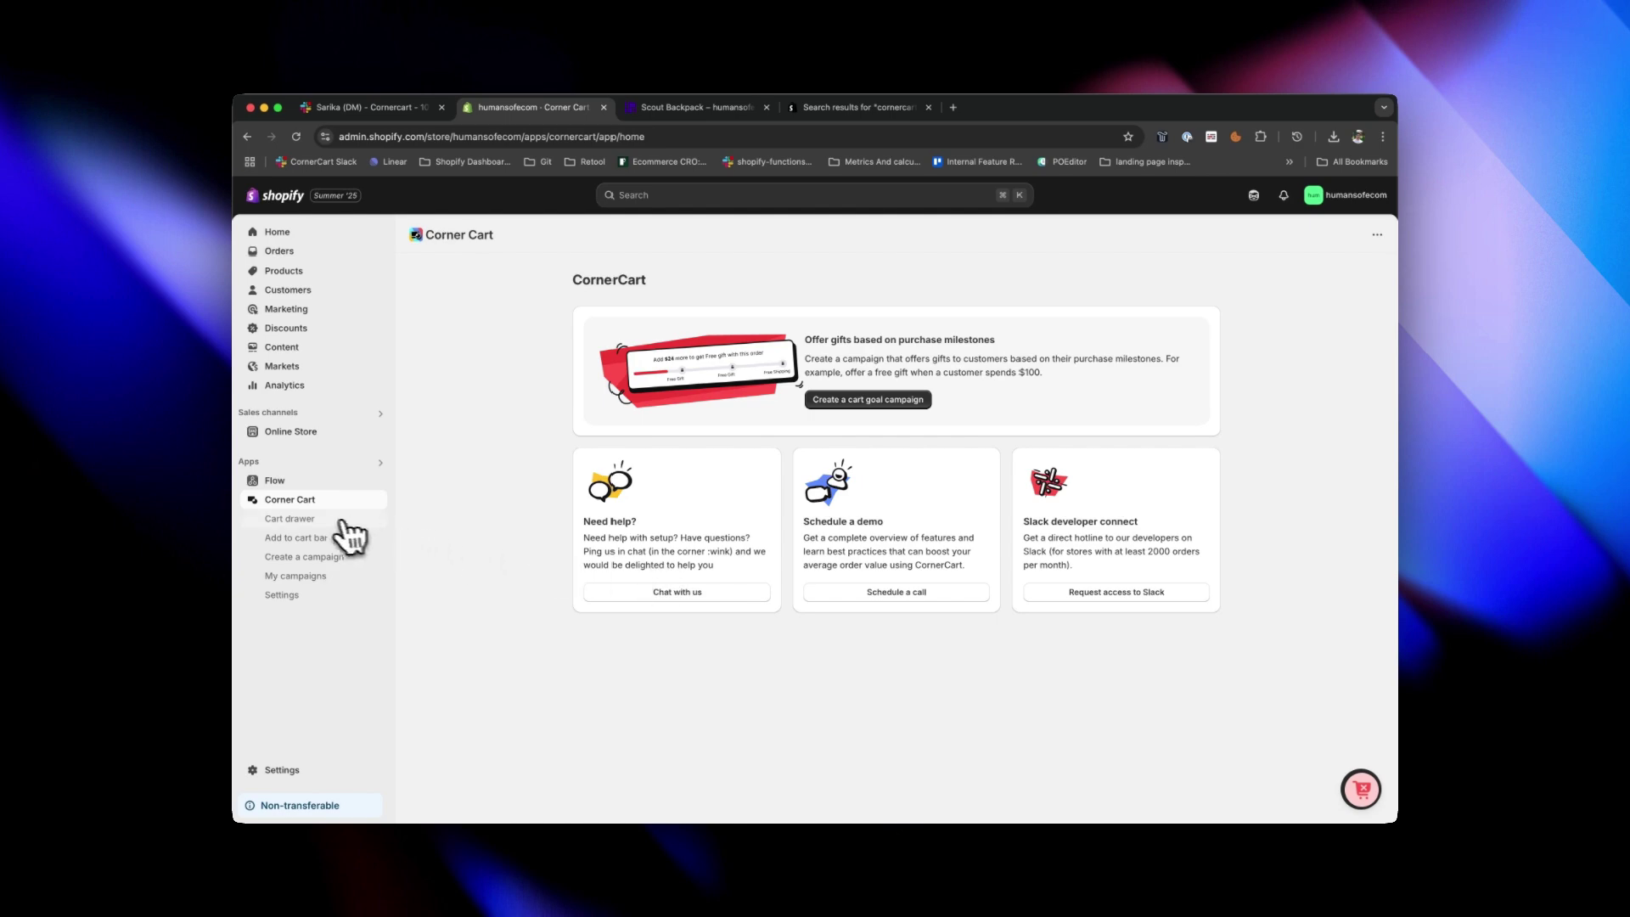
Expand the Cart drawer colours and preview the Fresh Gradient, Aqua and Golden Hour themes without applying one.
click(293, 529)
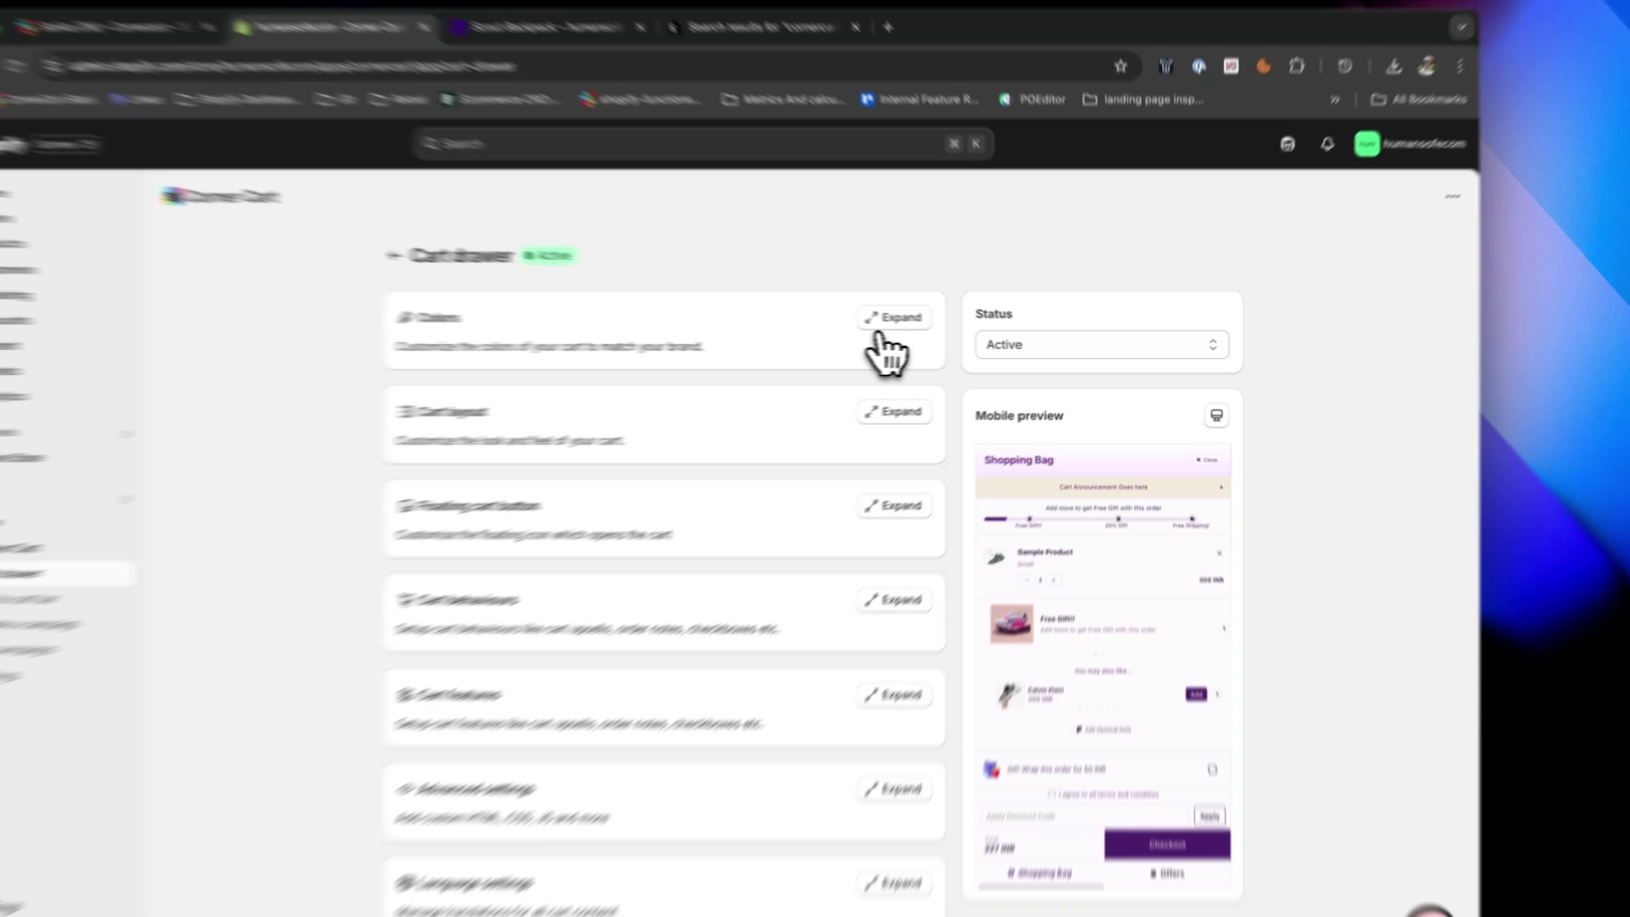
click(975, 314)
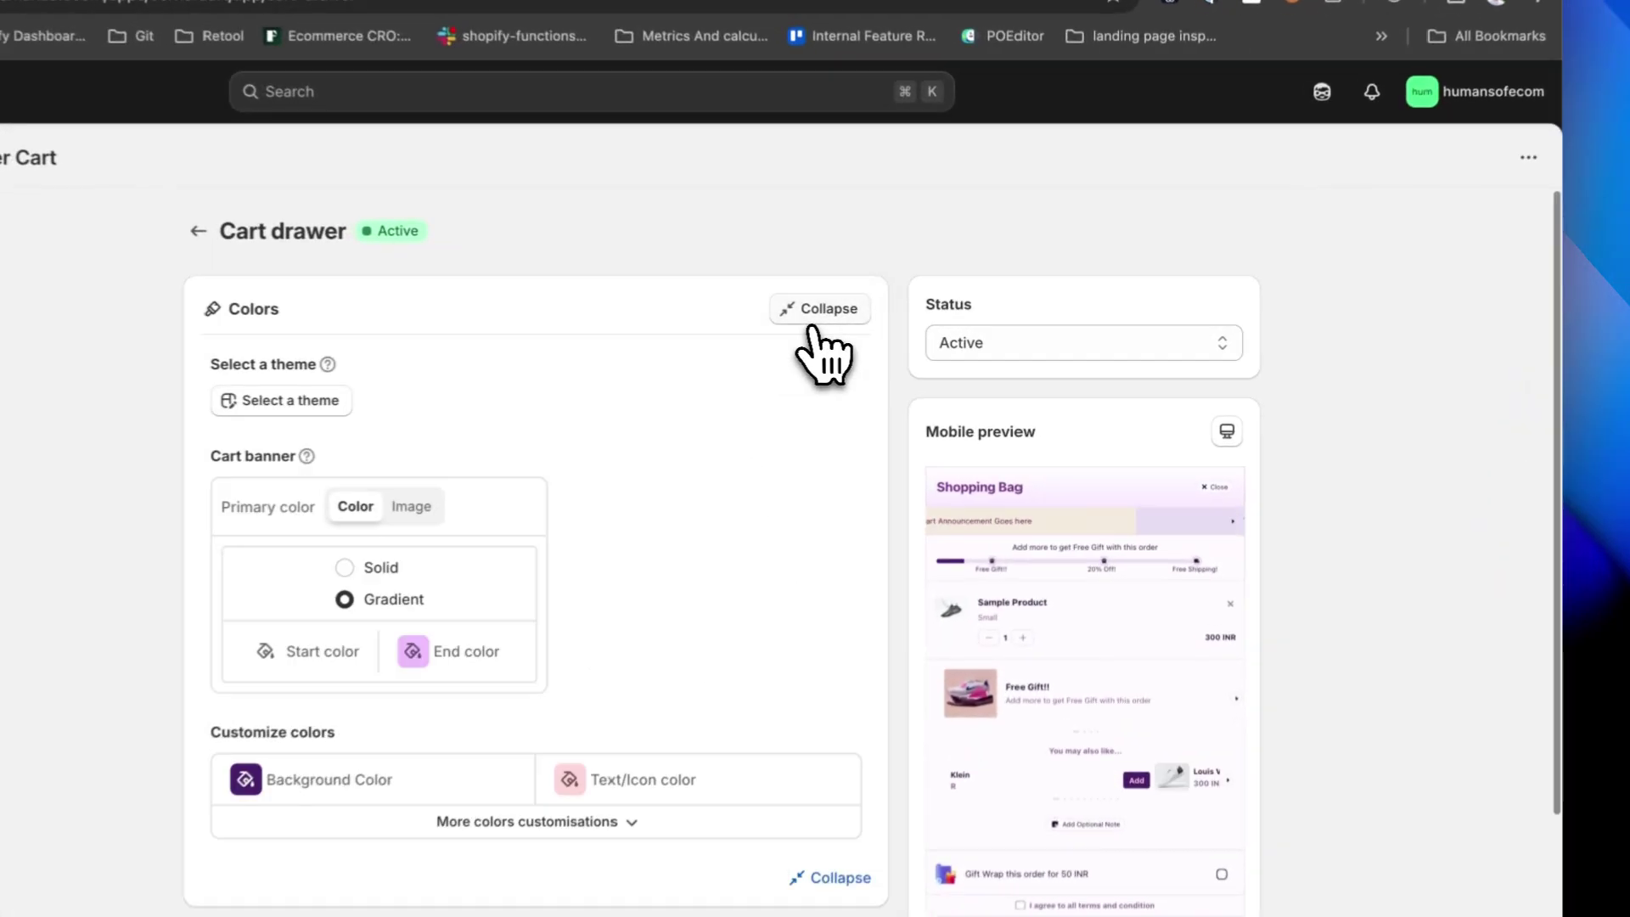
scroll(967, 383, down, 2)
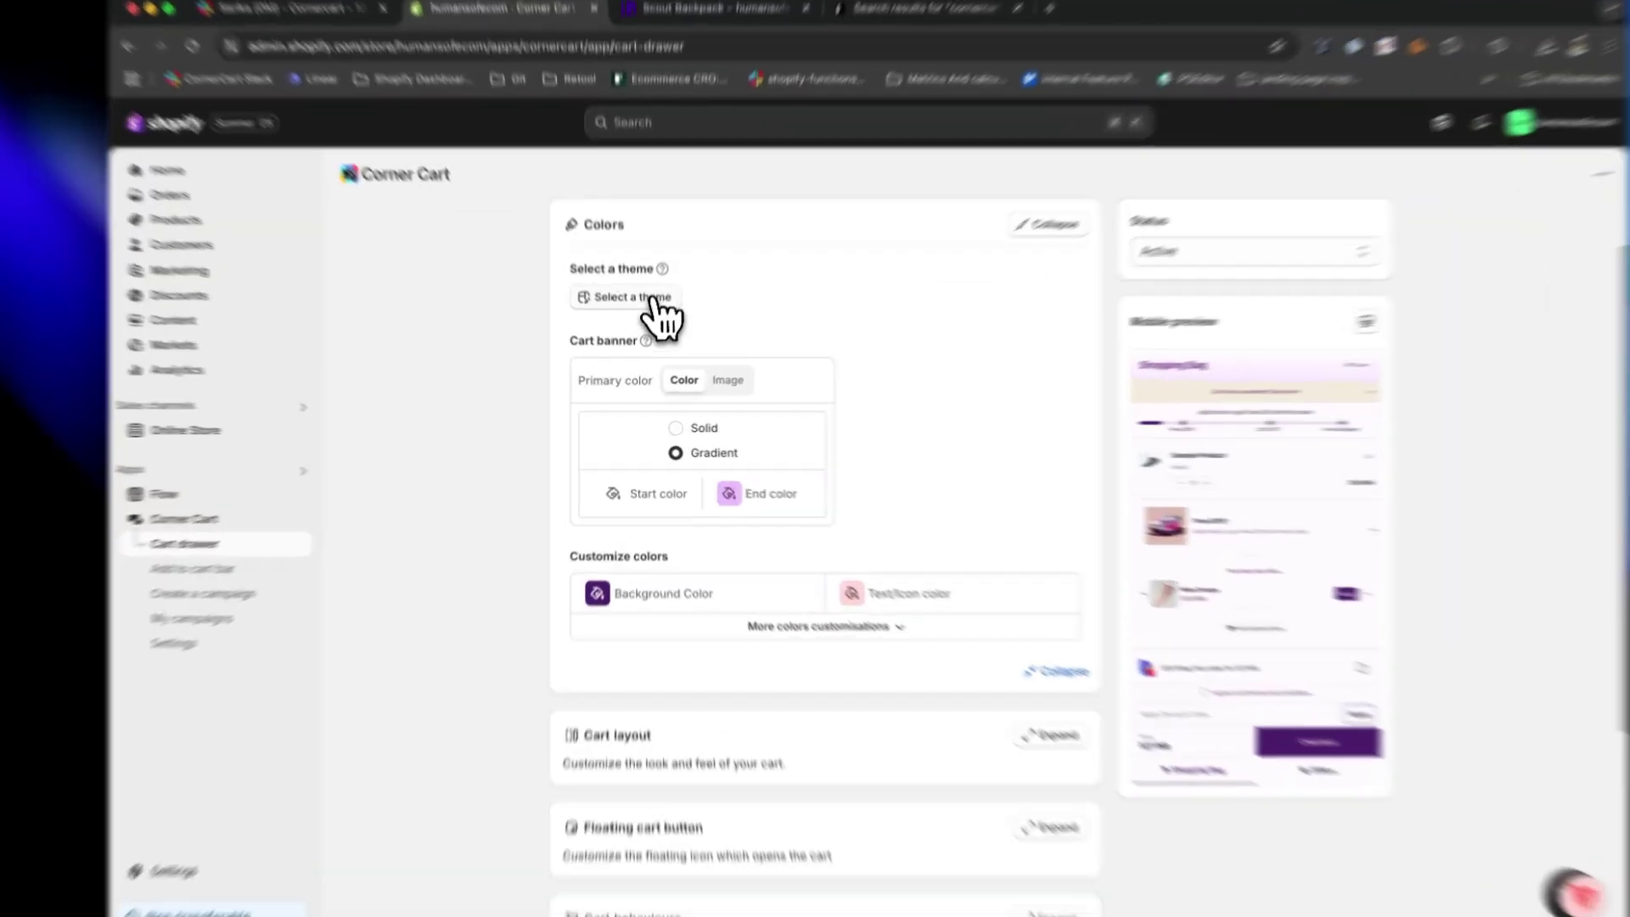
click(629, 330)
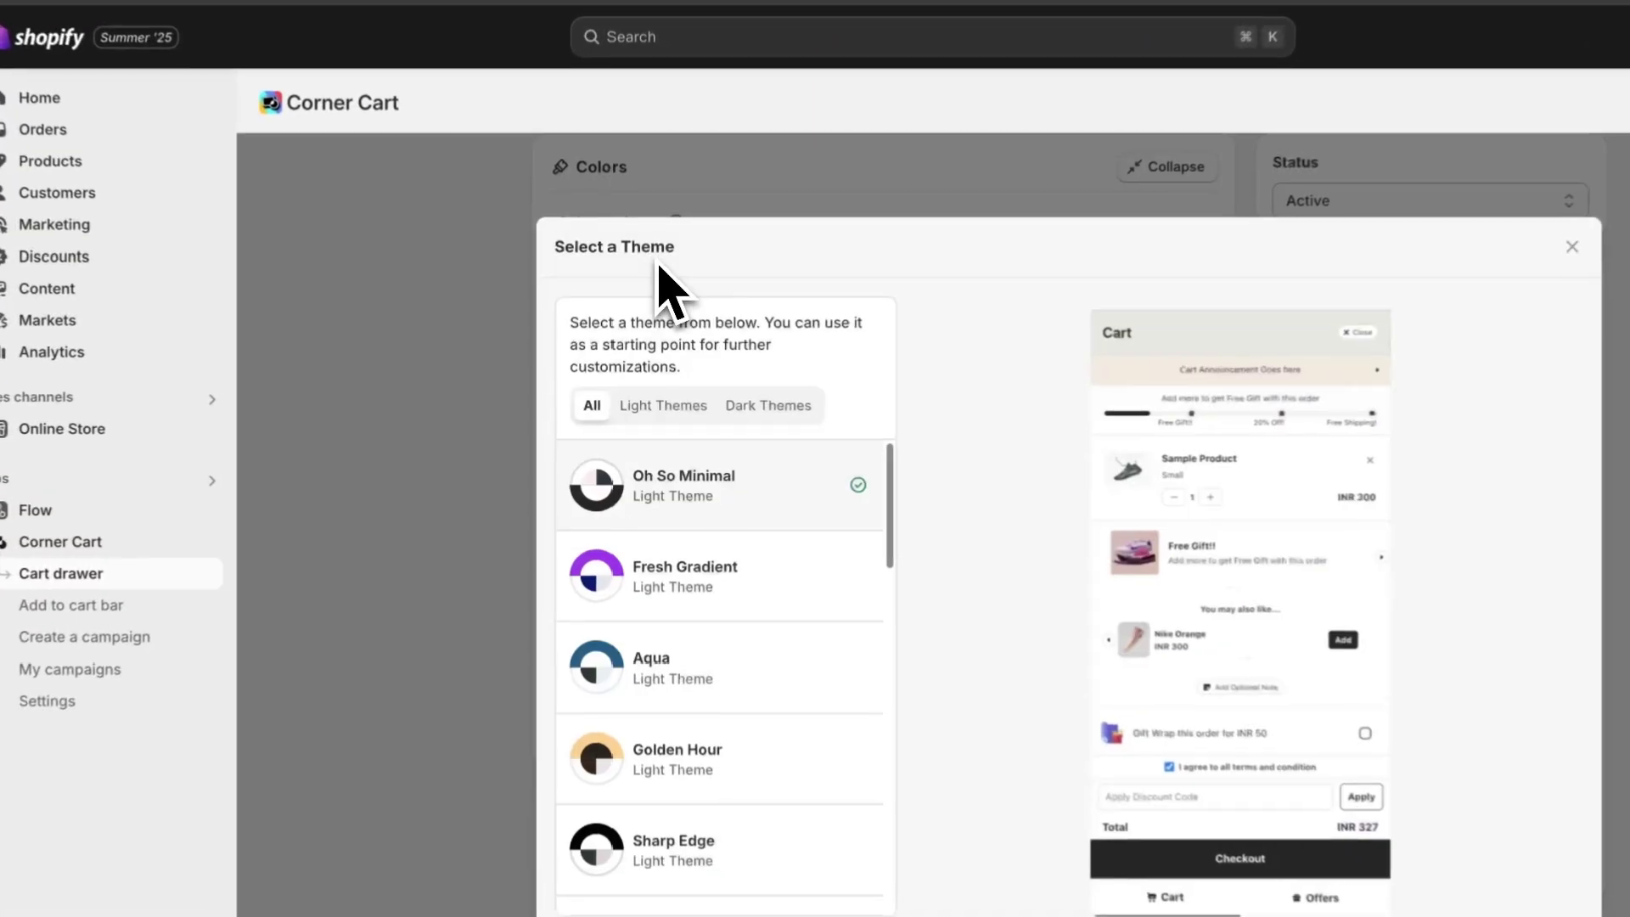
click(711, 518)
click(758, 684)
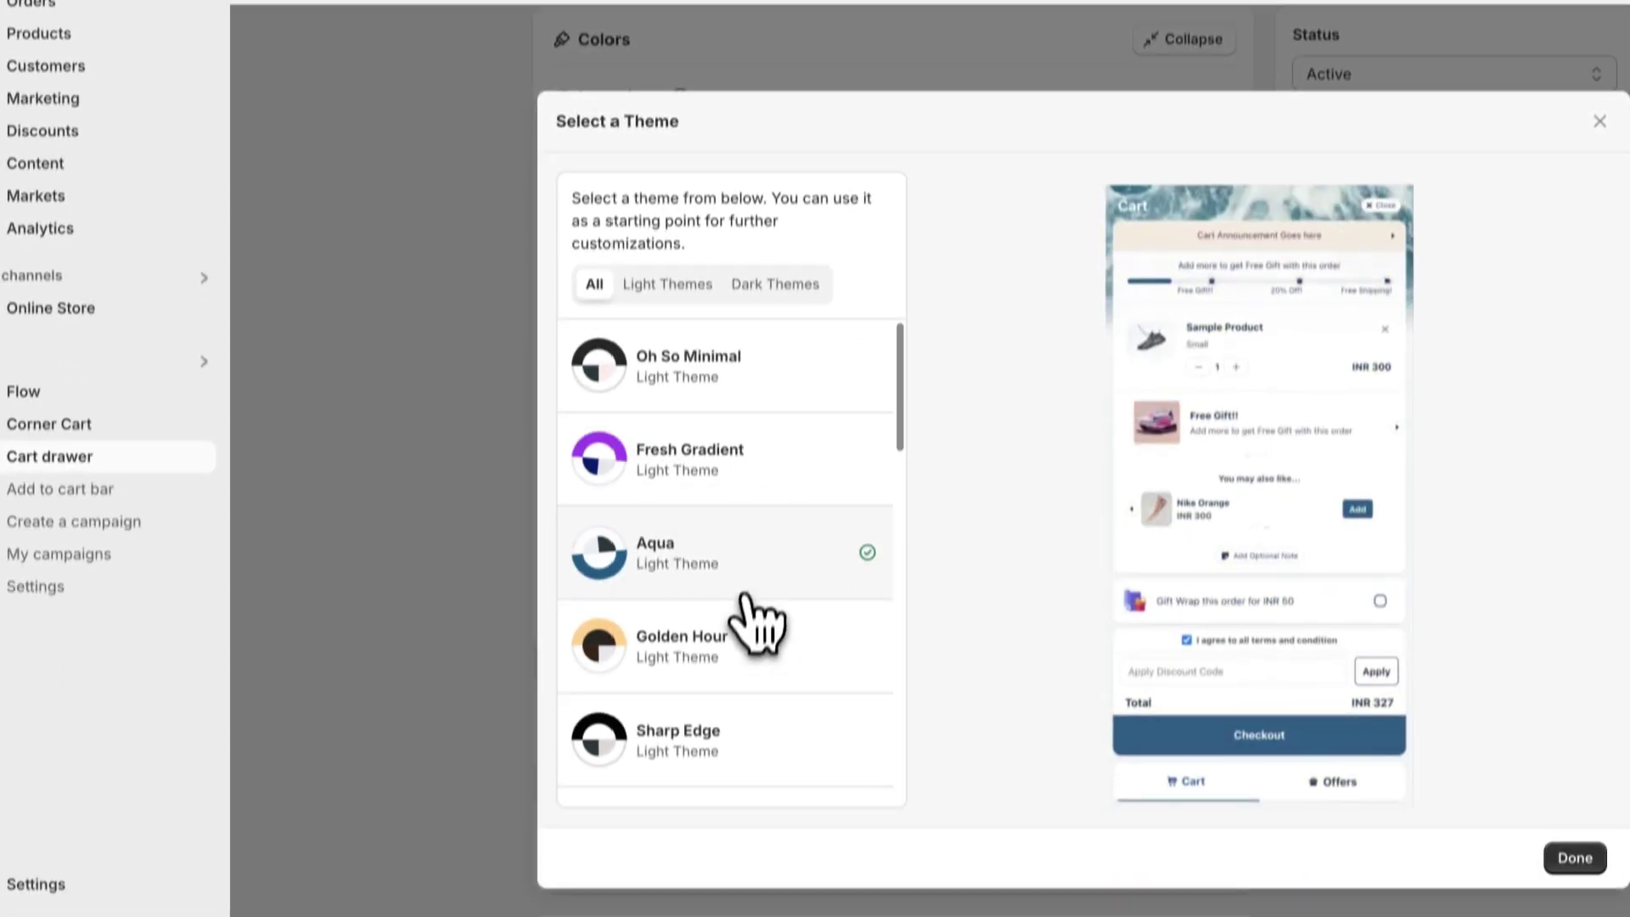
click(747, 773)
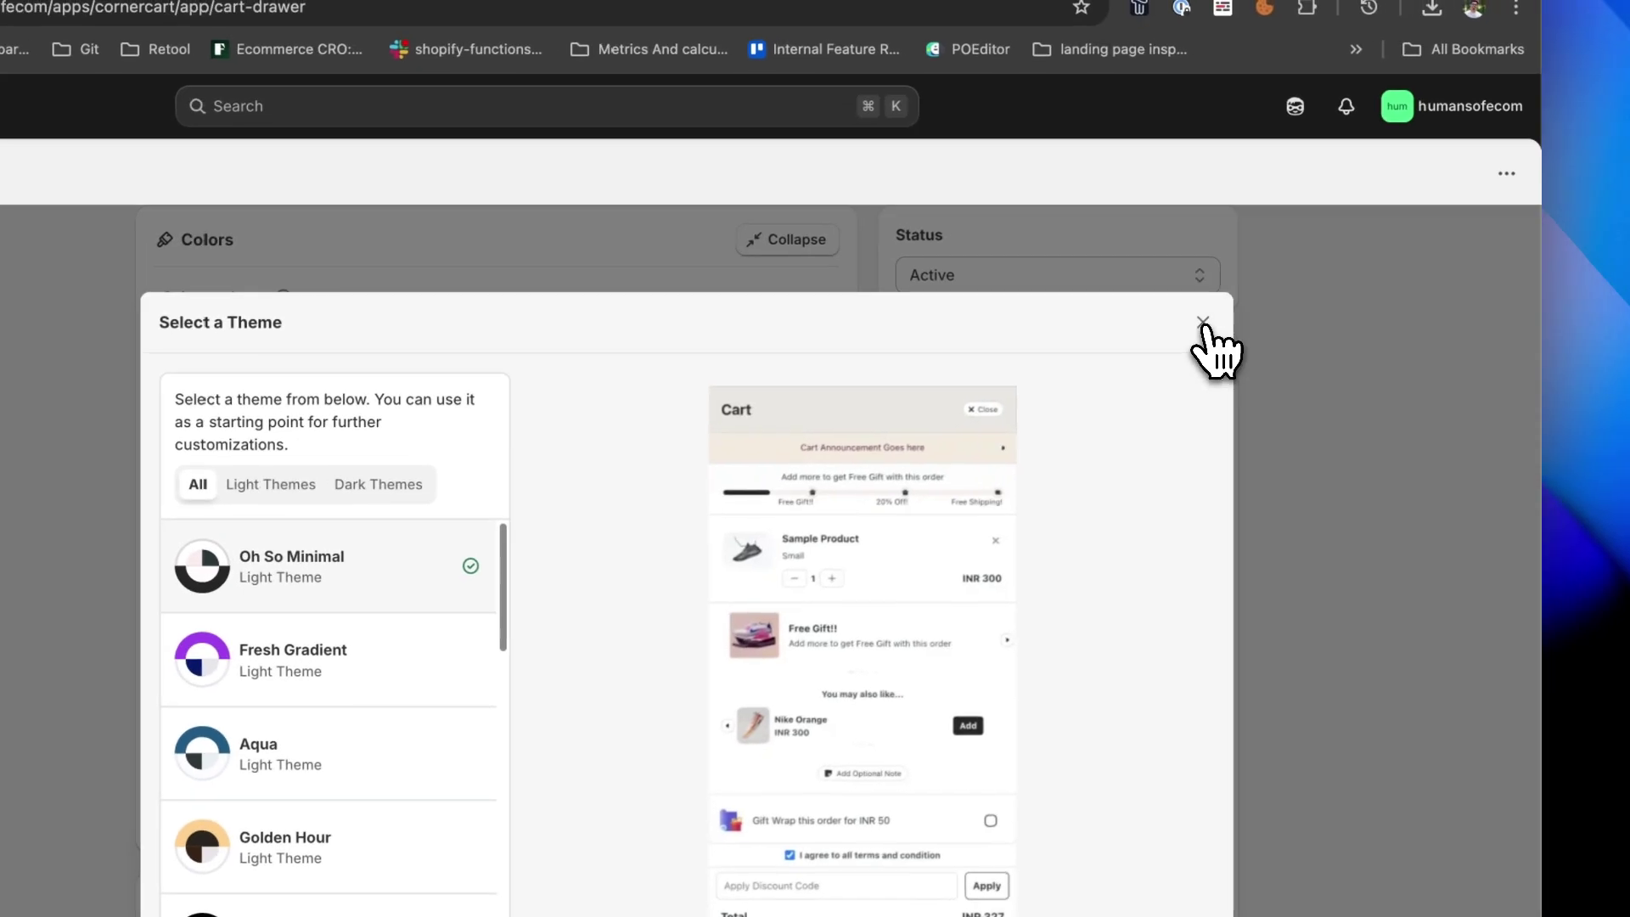
click(1203, 322)
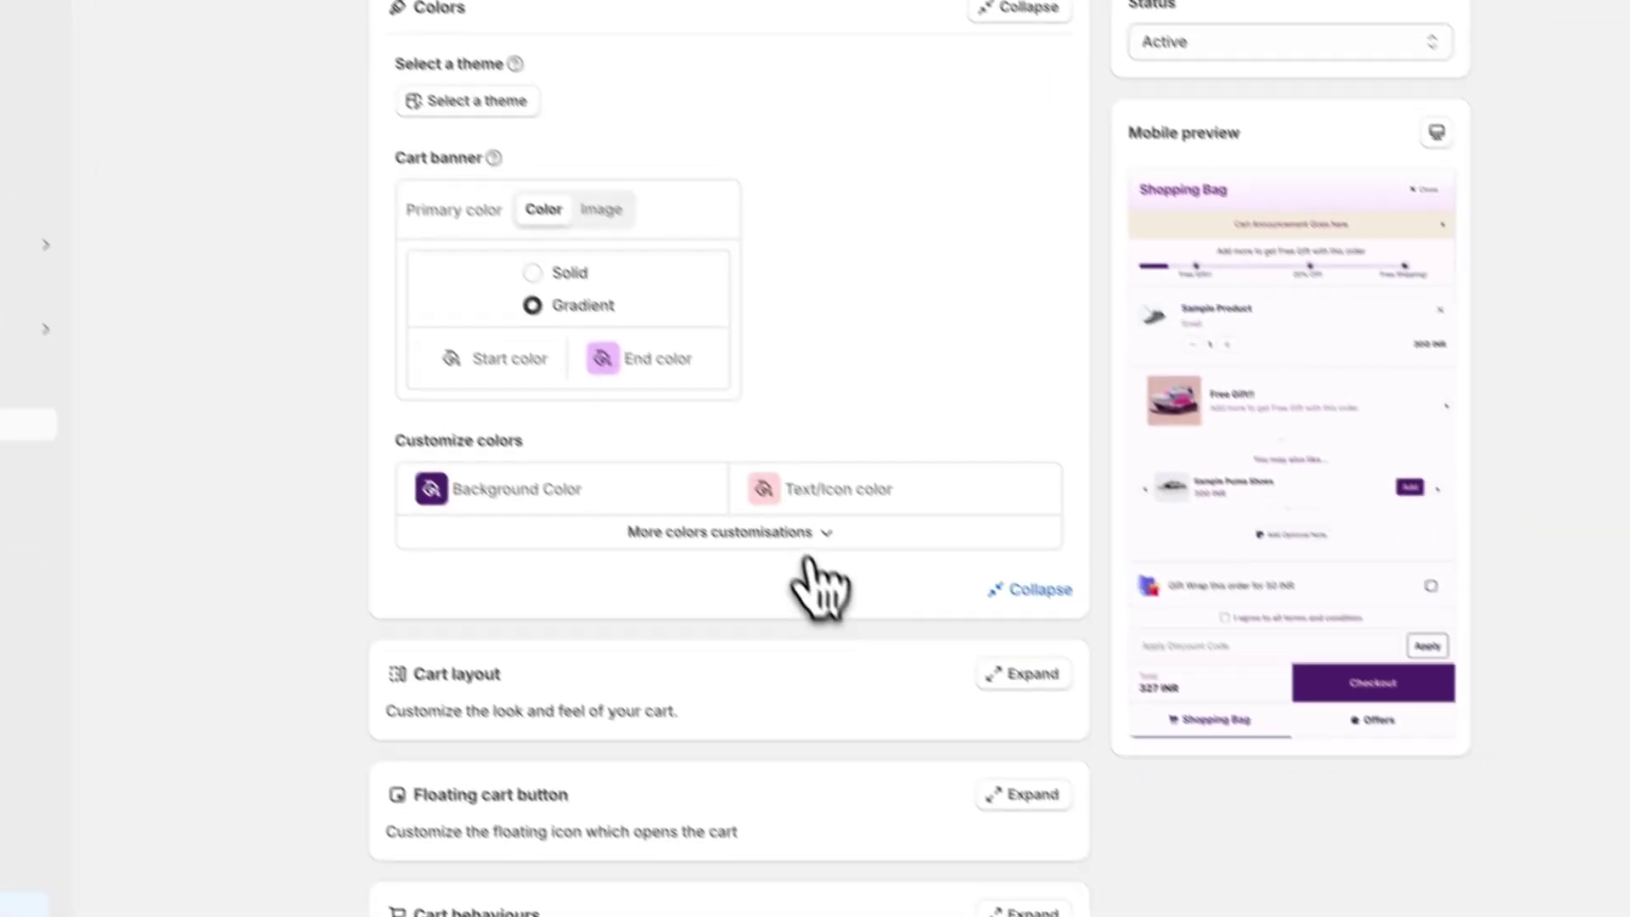
Show and hide the More colors options, then collapse the Colors section.
click(938, 647)
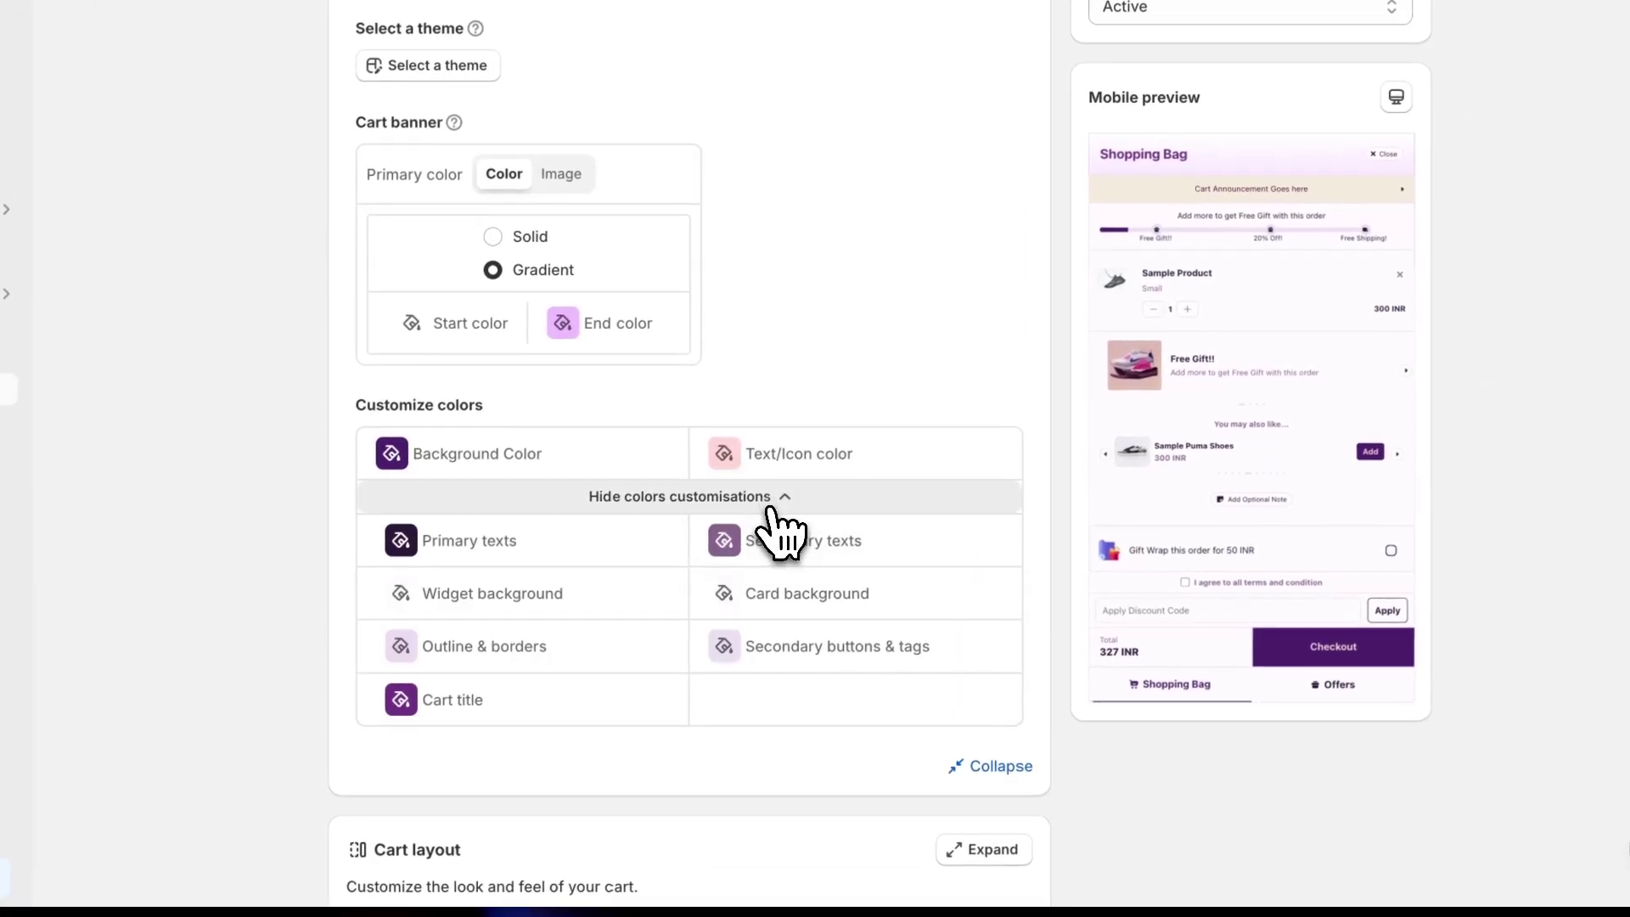
click(938, 647)
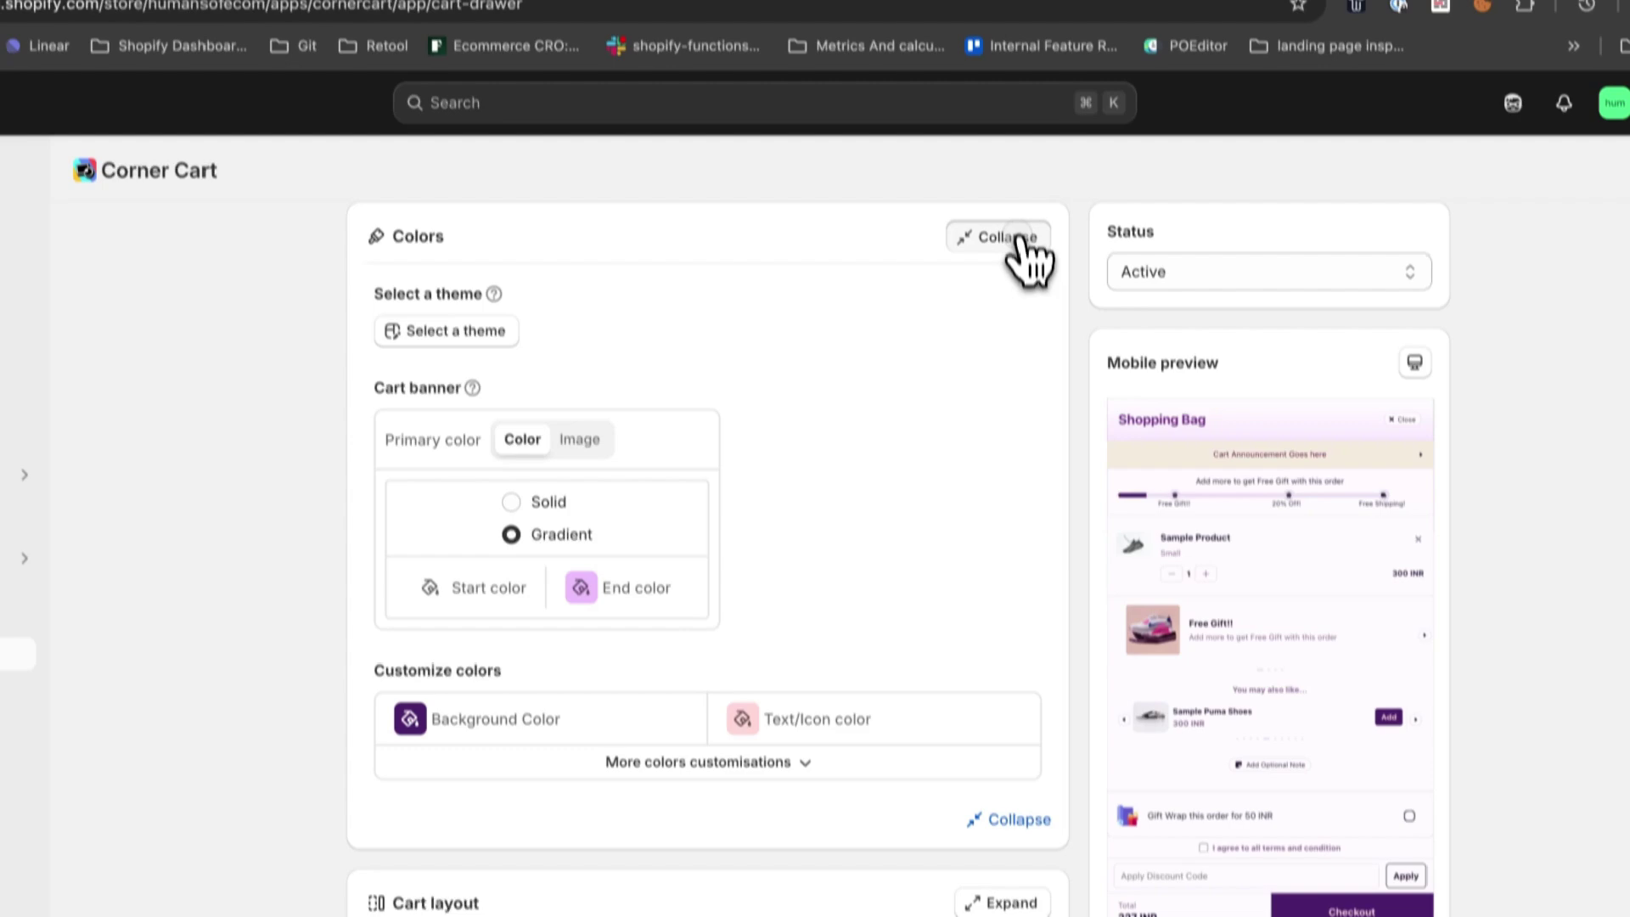
click(1012, 238)
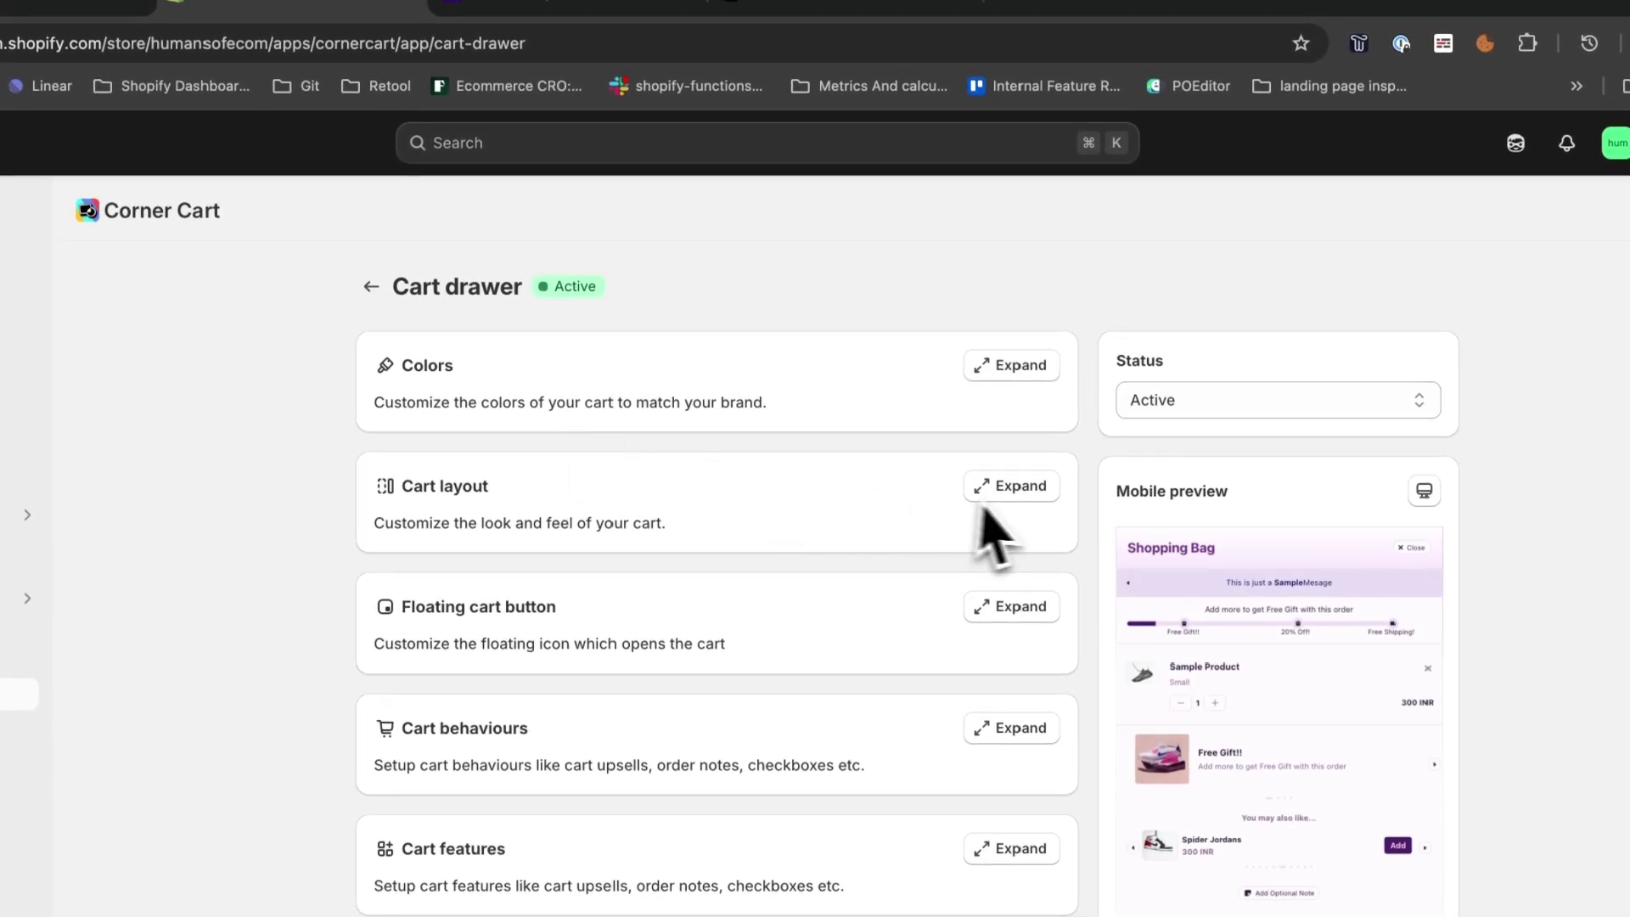
In Cart layout, try the Unified checkout style and Widget/Popup layouts, returning to Sliding drawer.
click(1009, 489)
scroll(985, 535, down, 3)
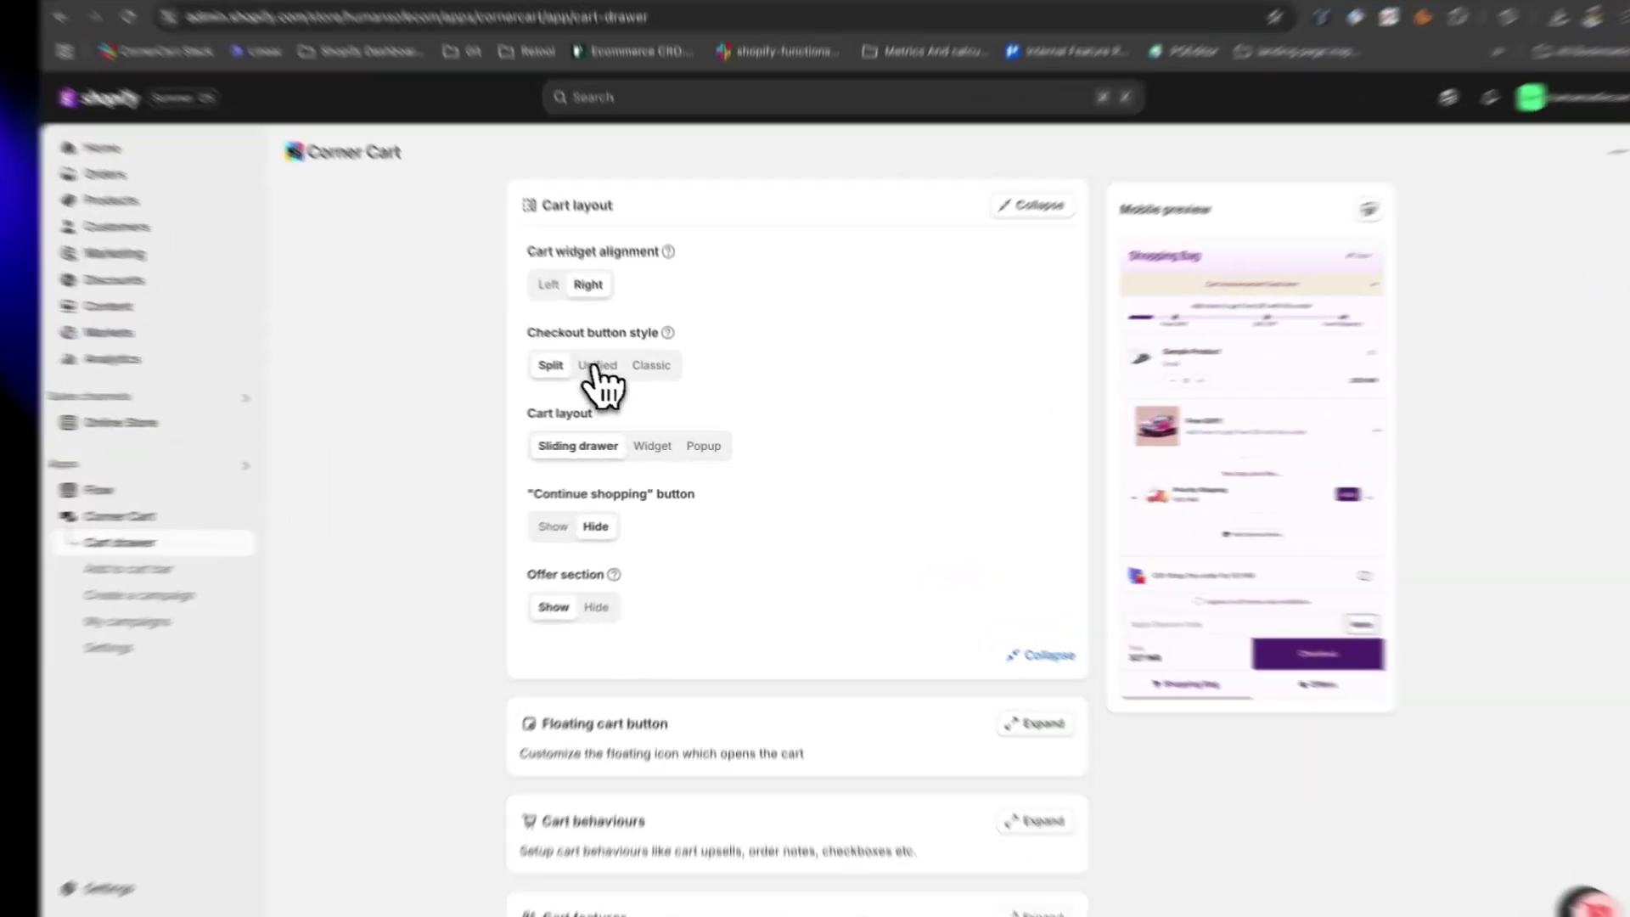
click(637, 390)
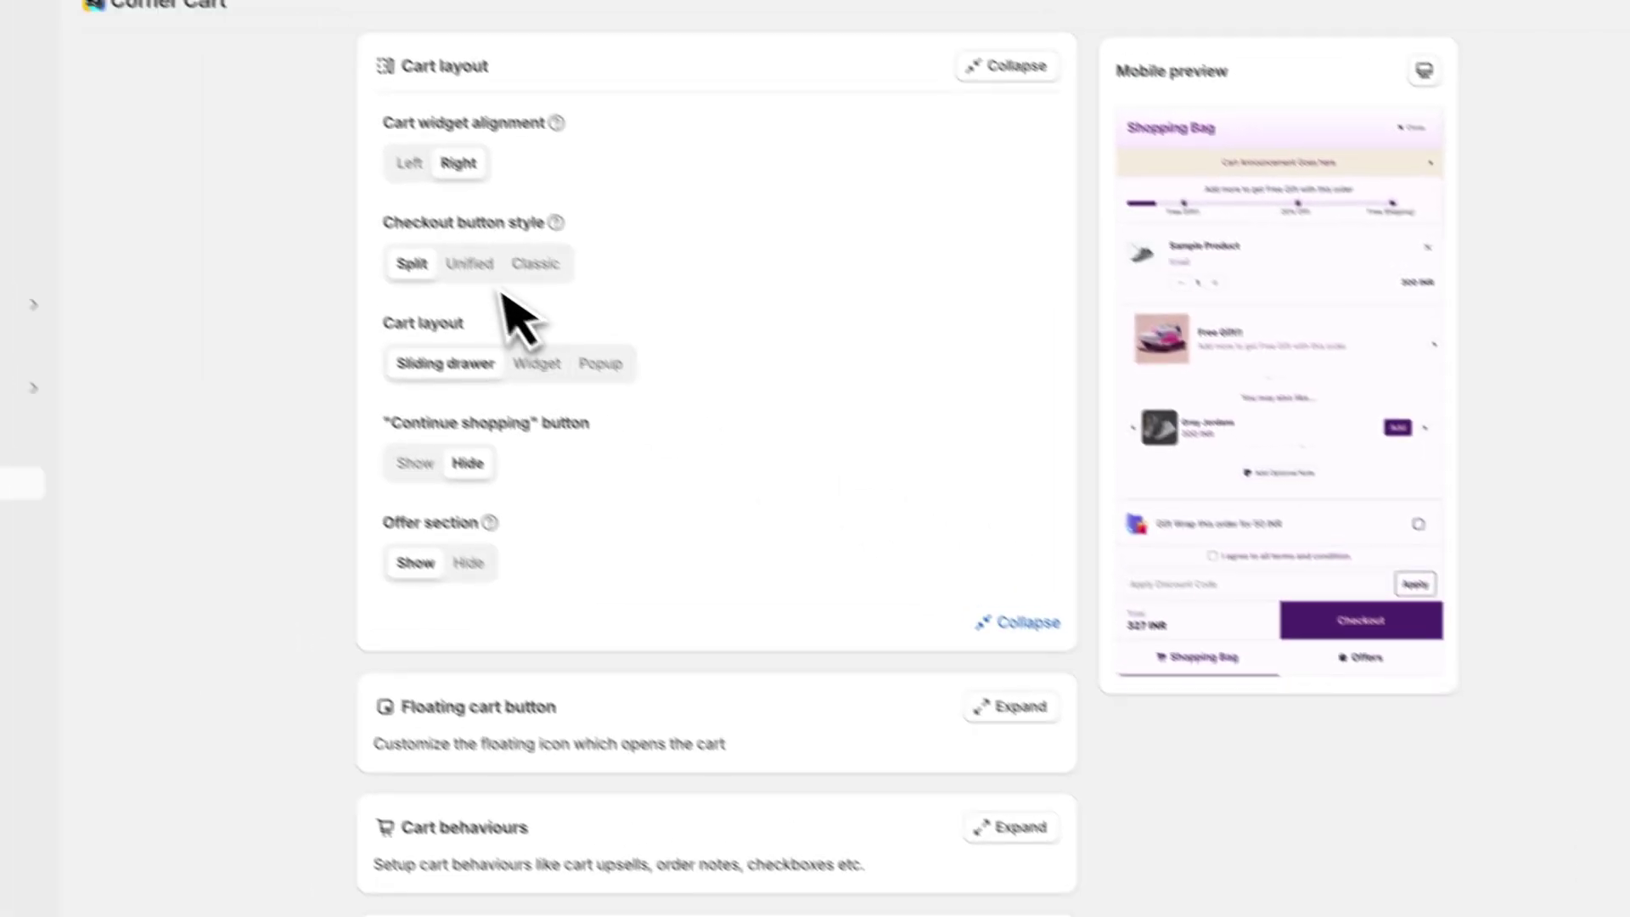
click(320, 149)
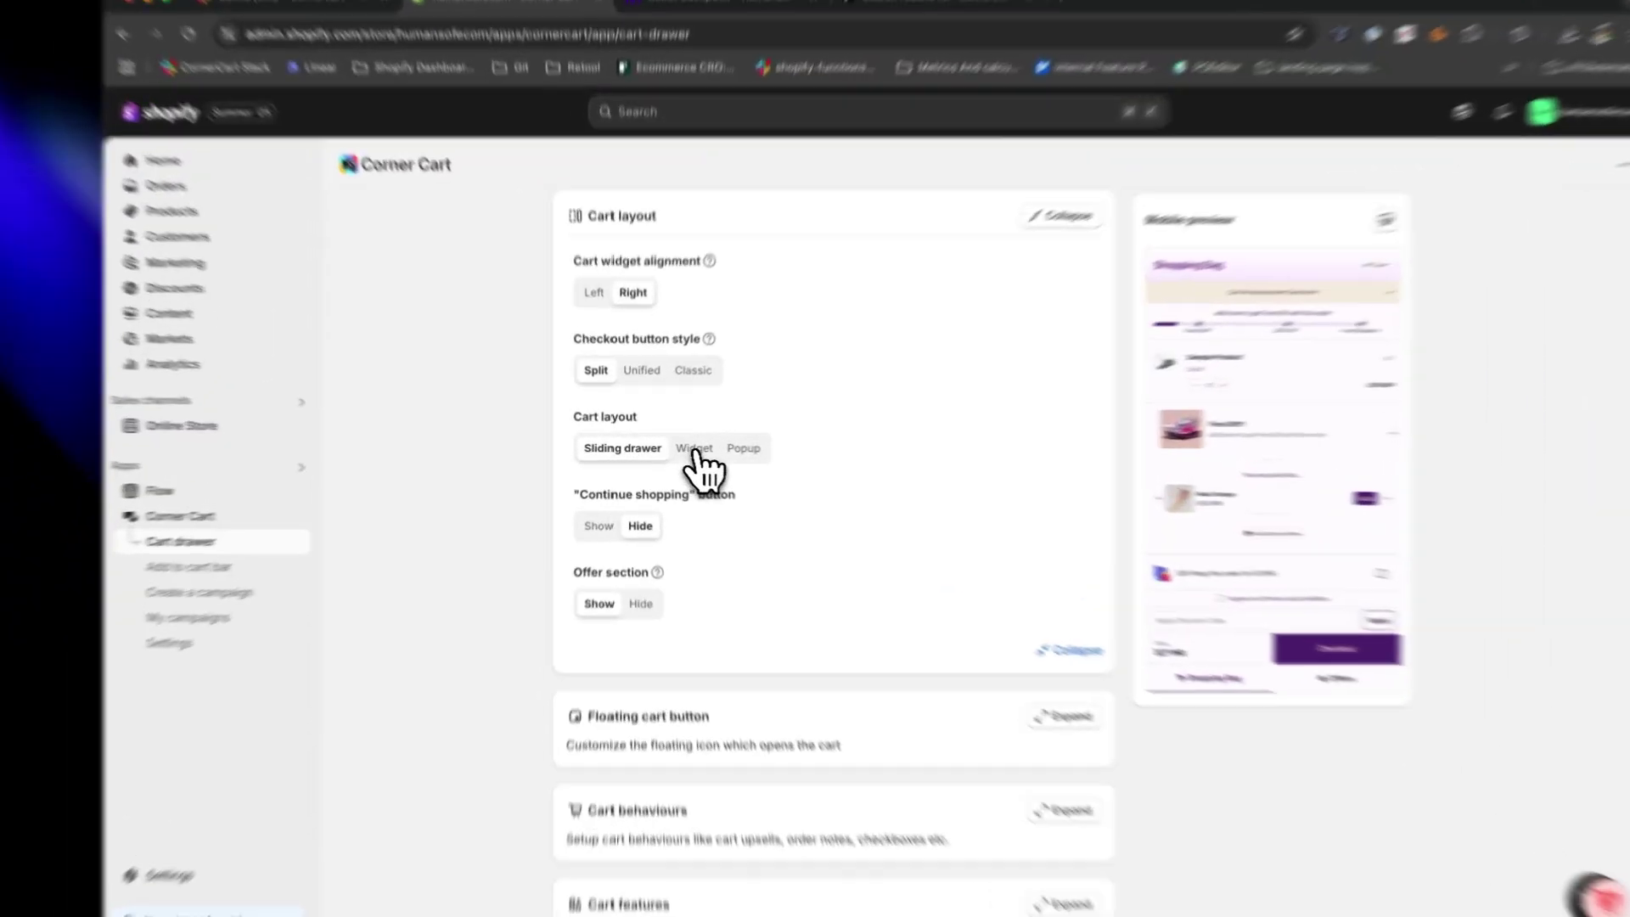
click(677, 449)
click(714, 450)
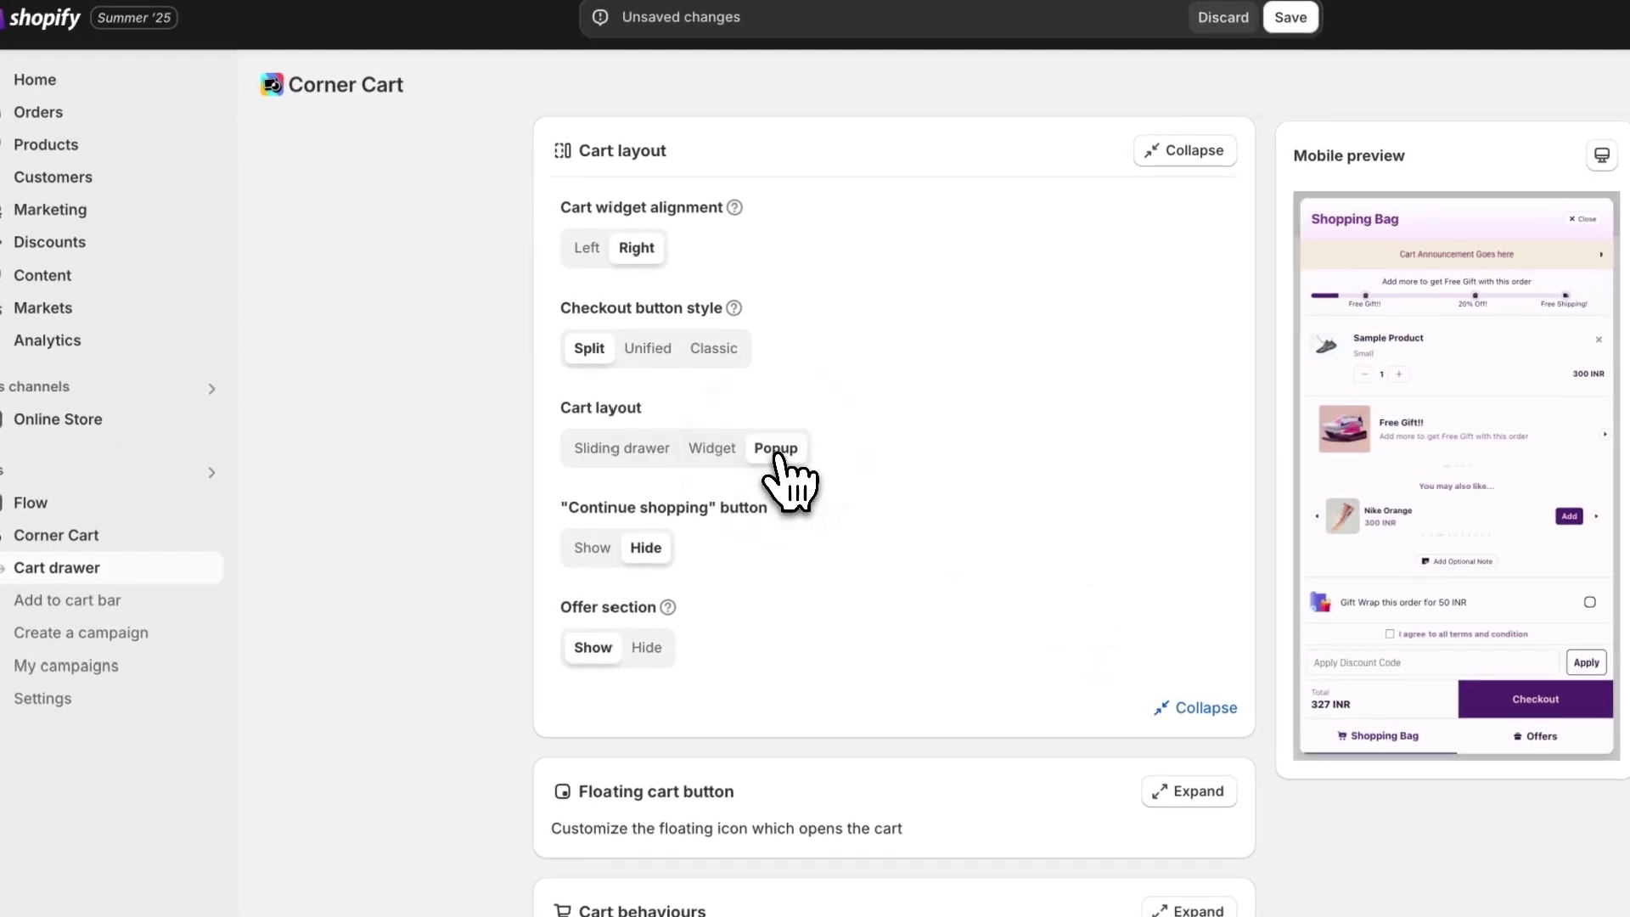
click(631, 457)
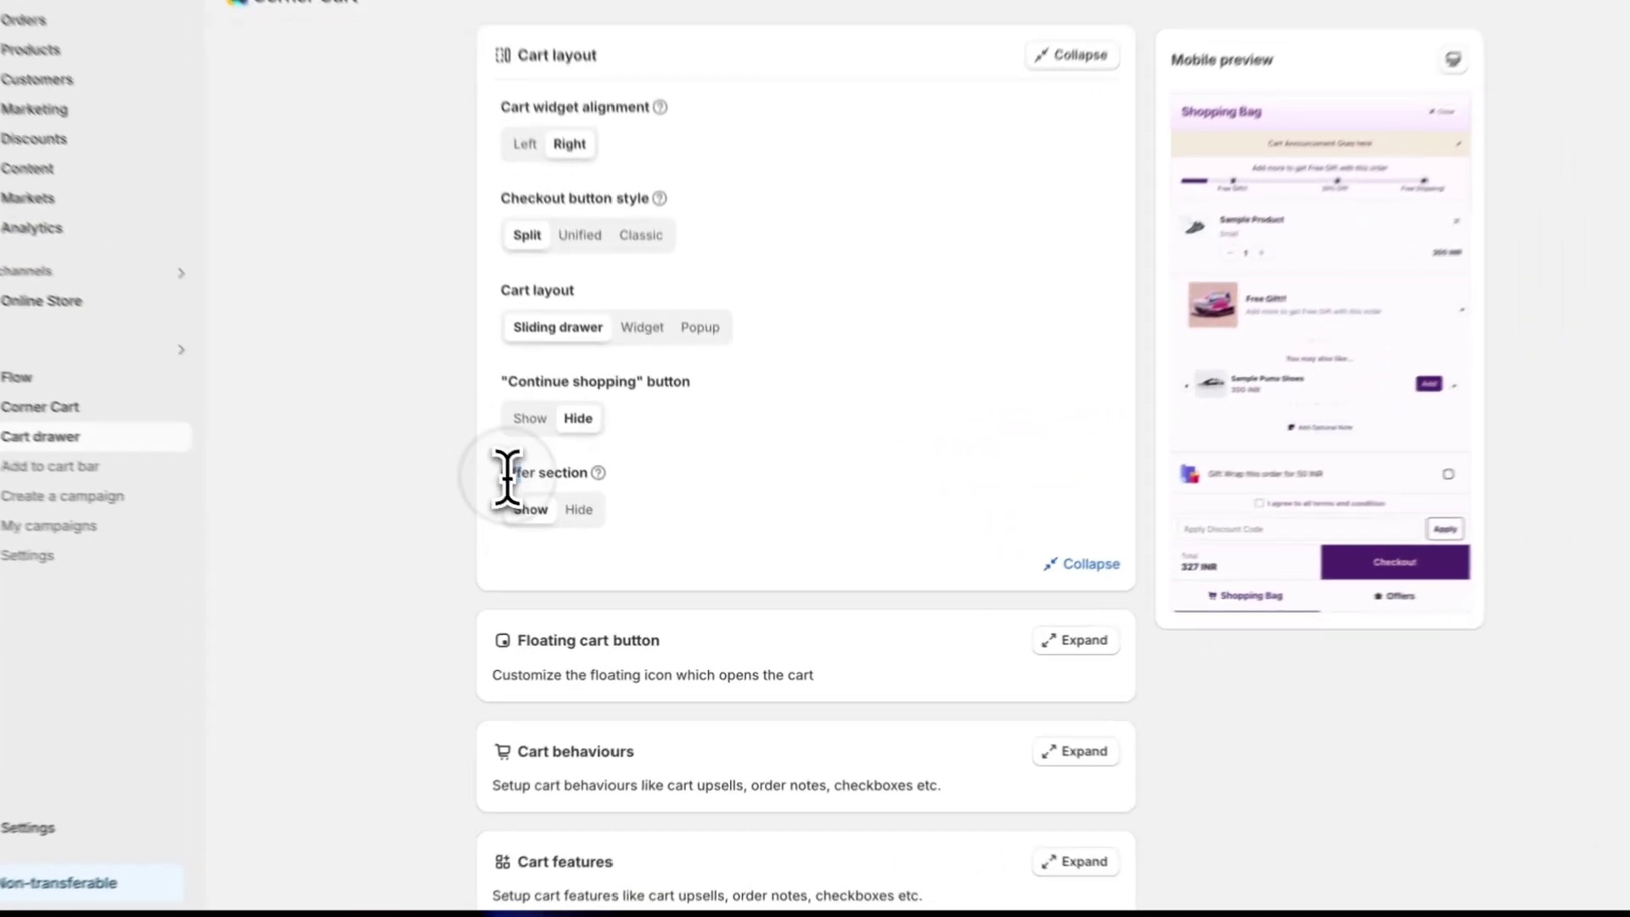
Check the offers view in the mobile preview, then set the Offer section to Hide.
drag(587, 544, 638, 543)
click(1154, 624)
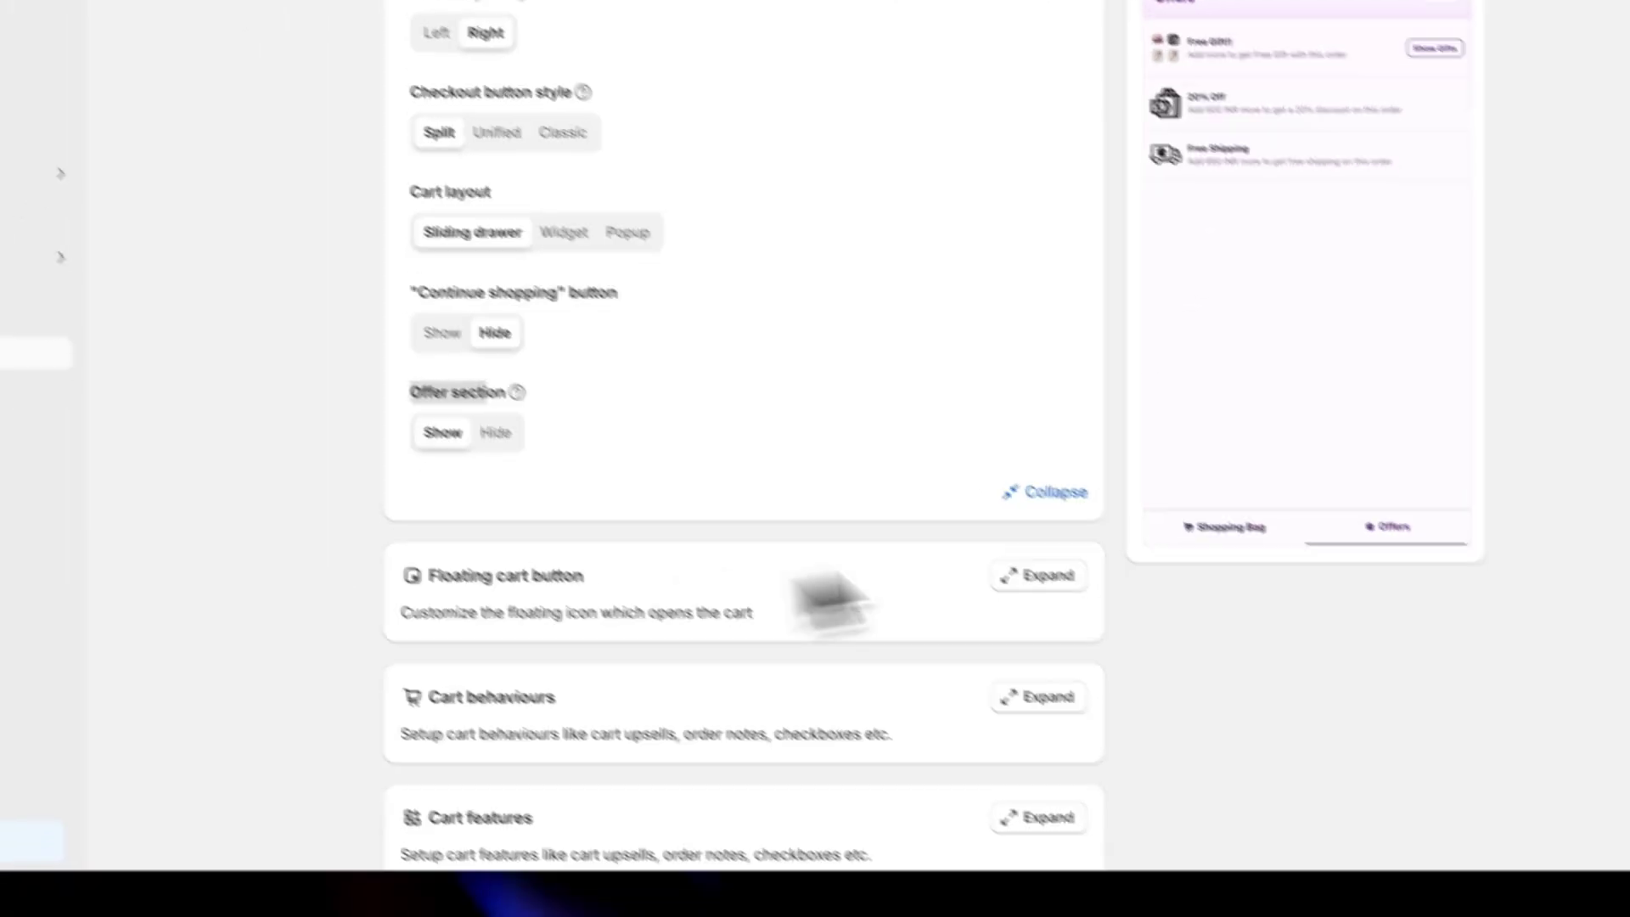
click(1001, 762)
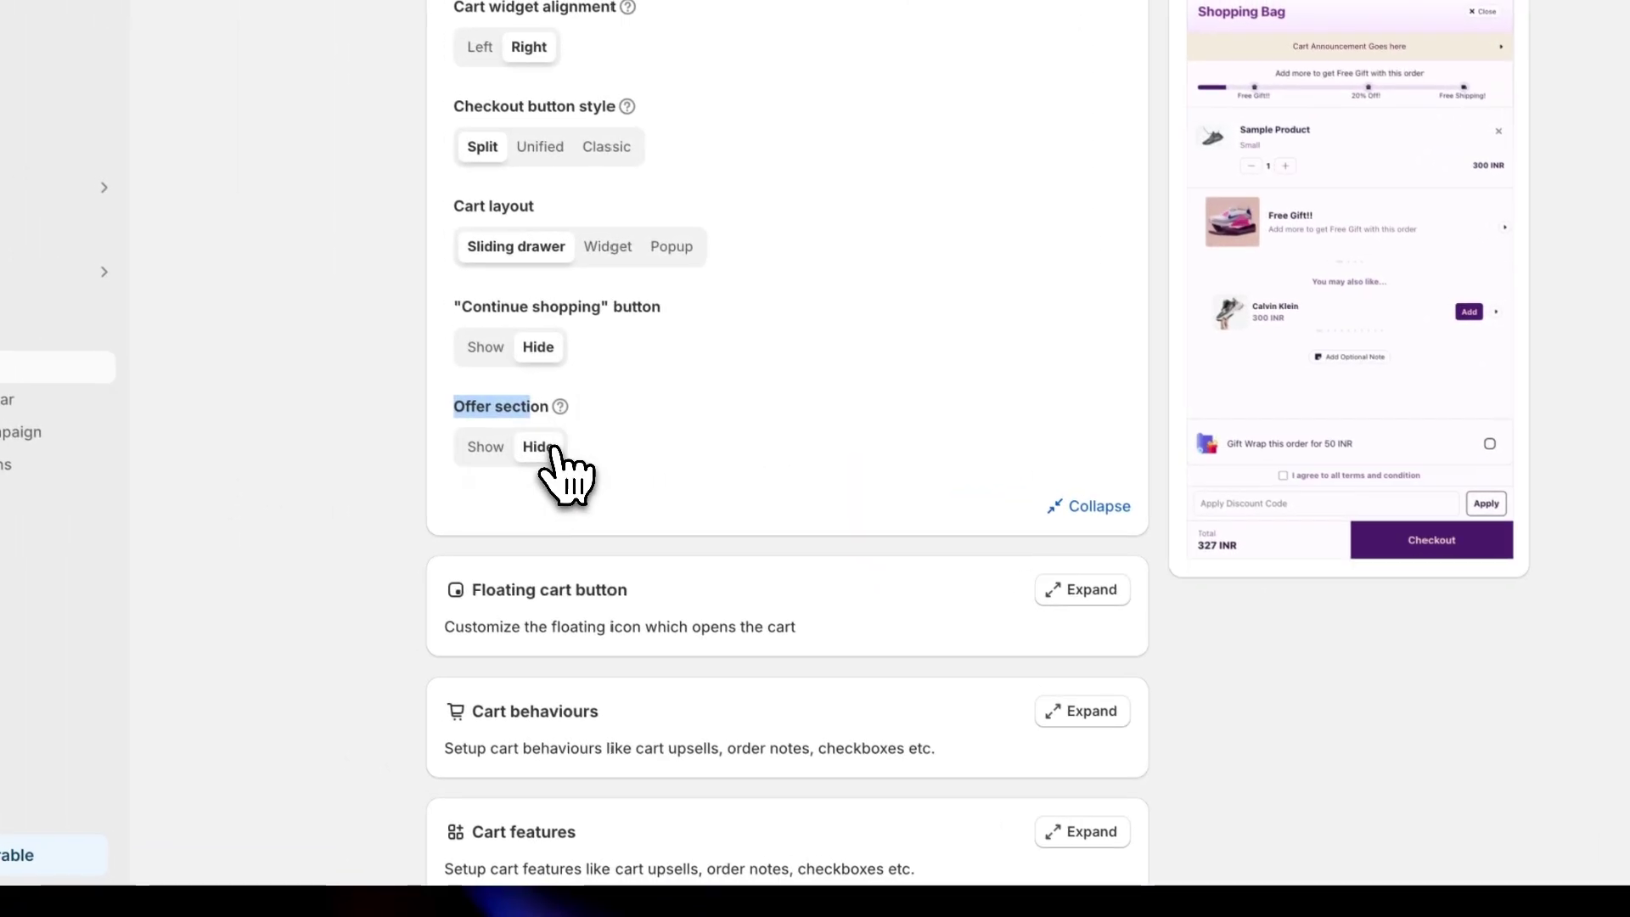
click(422, 426)
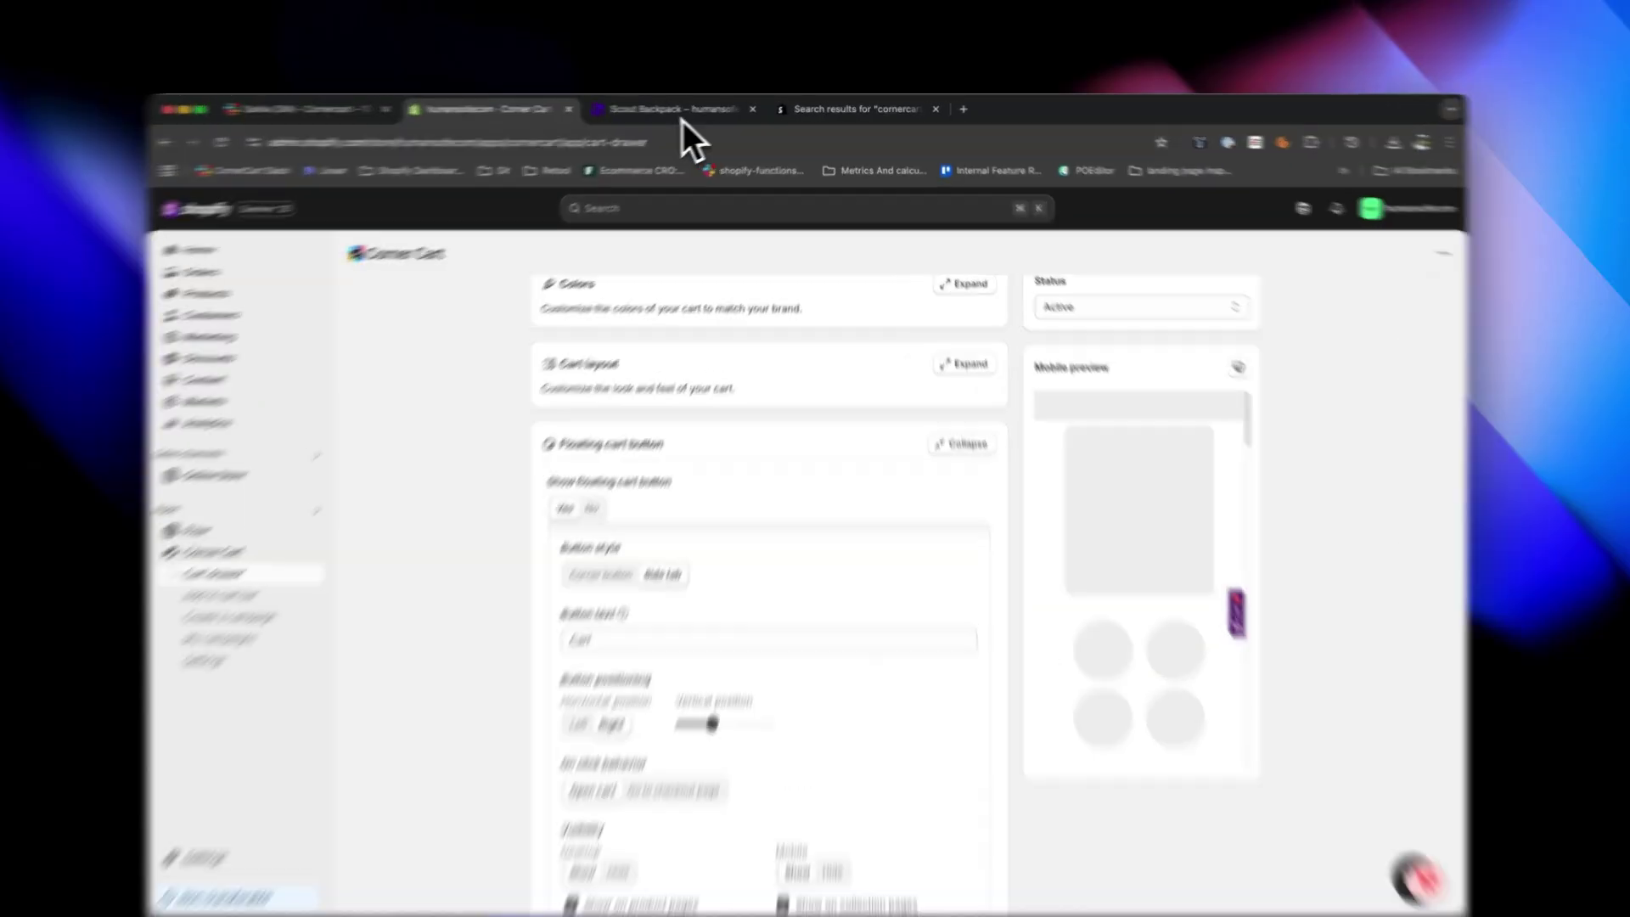
Check the live Cart side tab on the Scout Backpack page, then return to the Corner Cart admin.
click(680, 108)
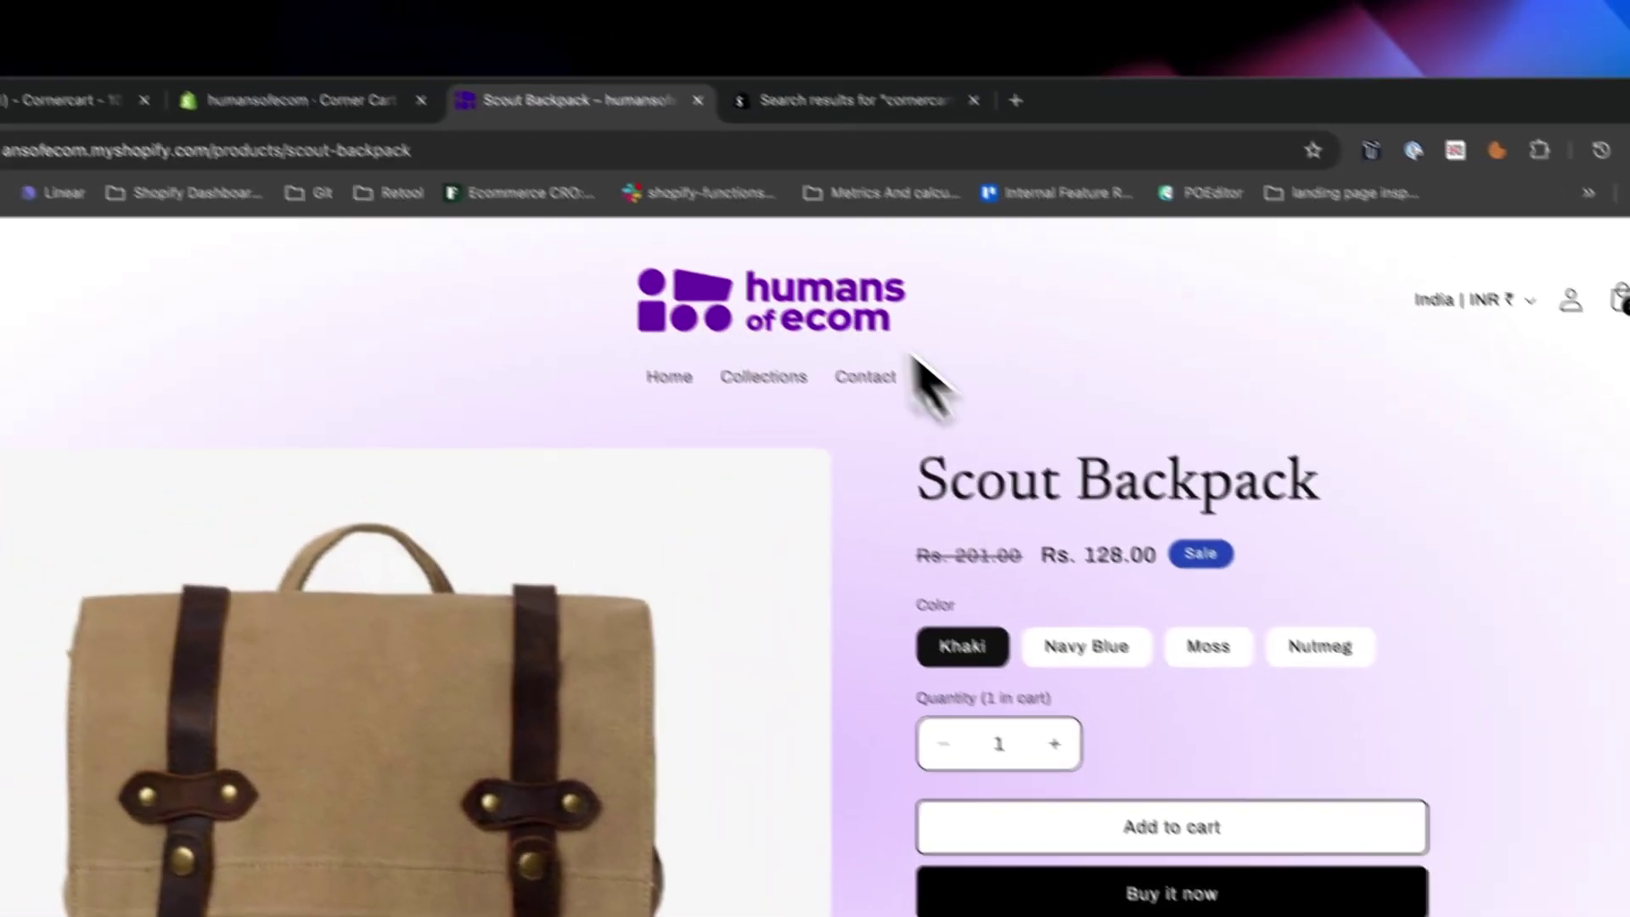
scroll(1257, 510, down, 10)
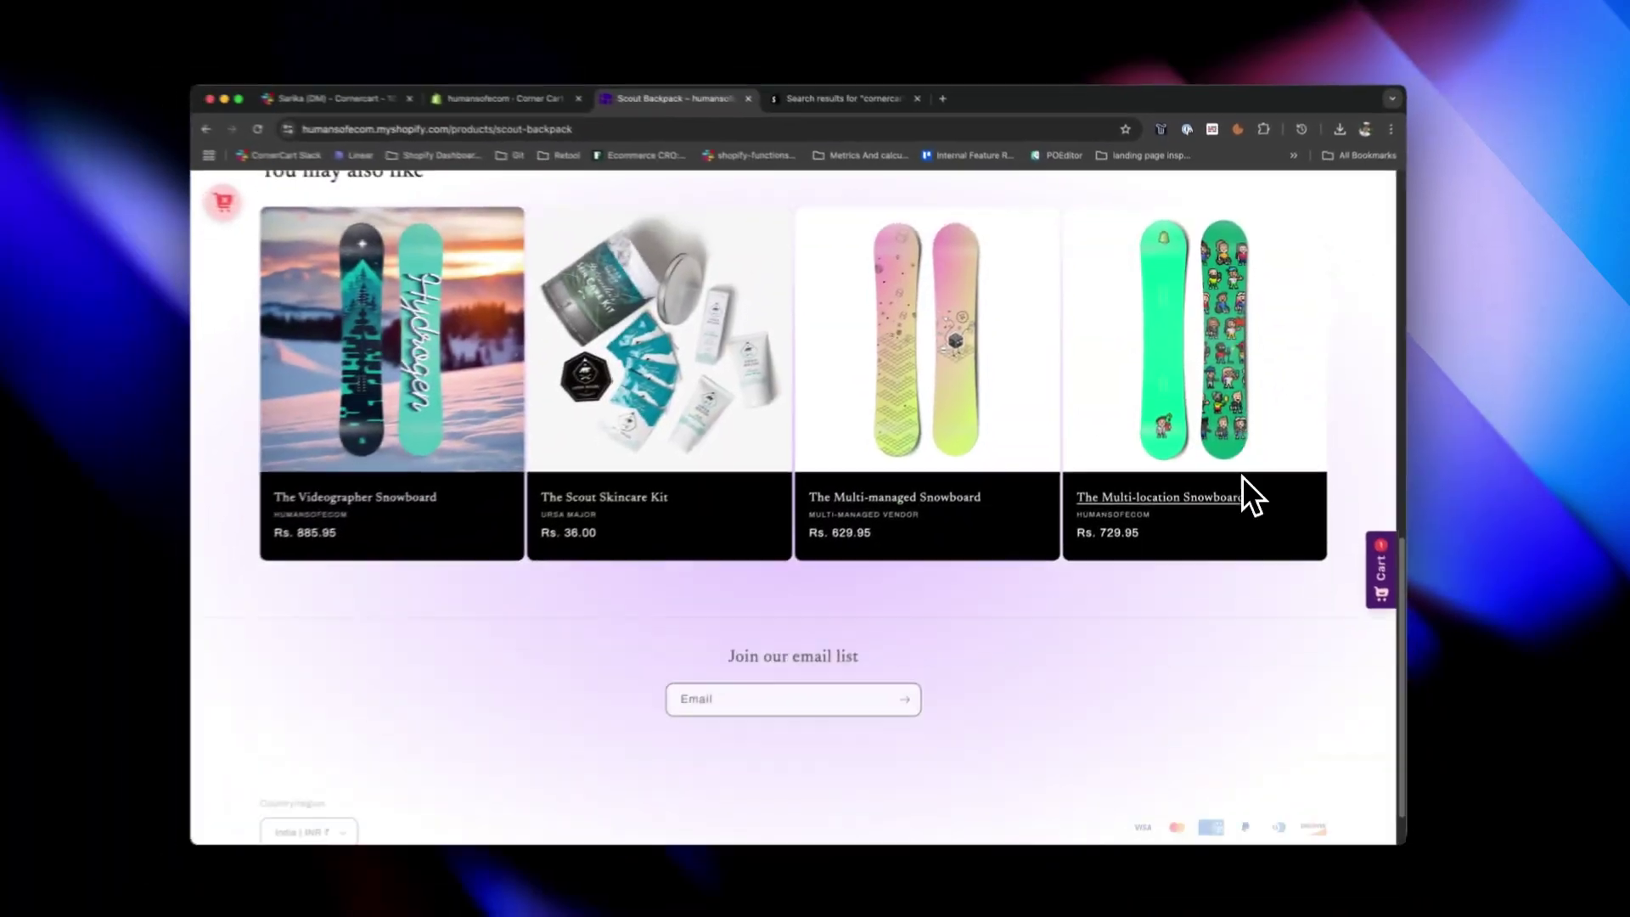
scroll(1369, 559, up, 5)
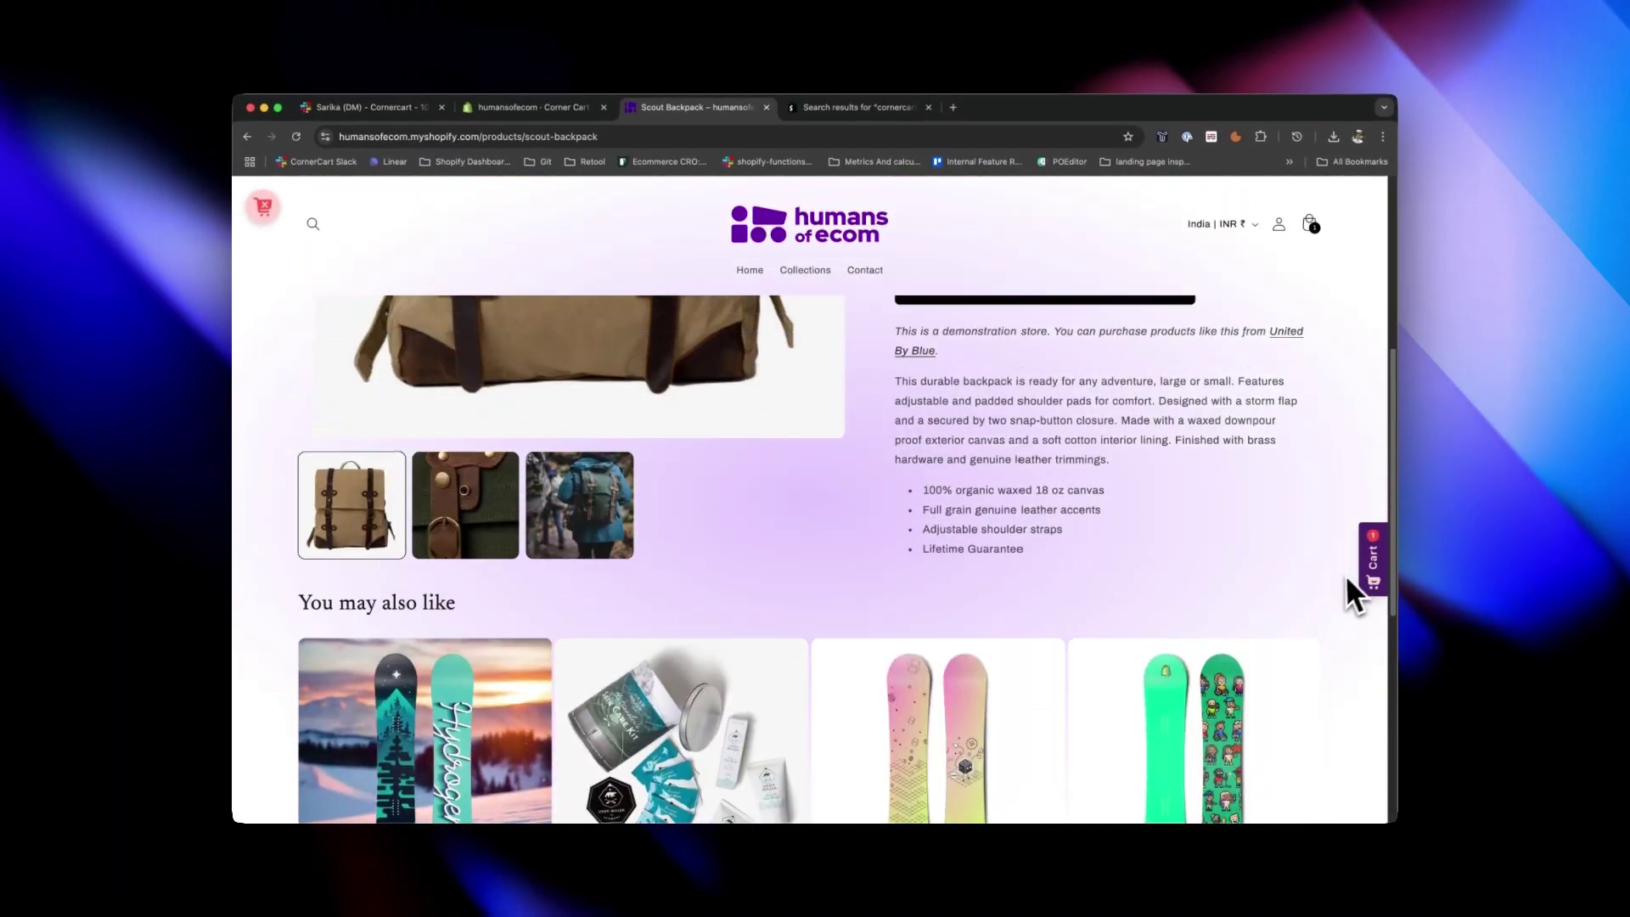
scroll(1345, 595, up, 4)
scroll(1261, 544, down, 5)
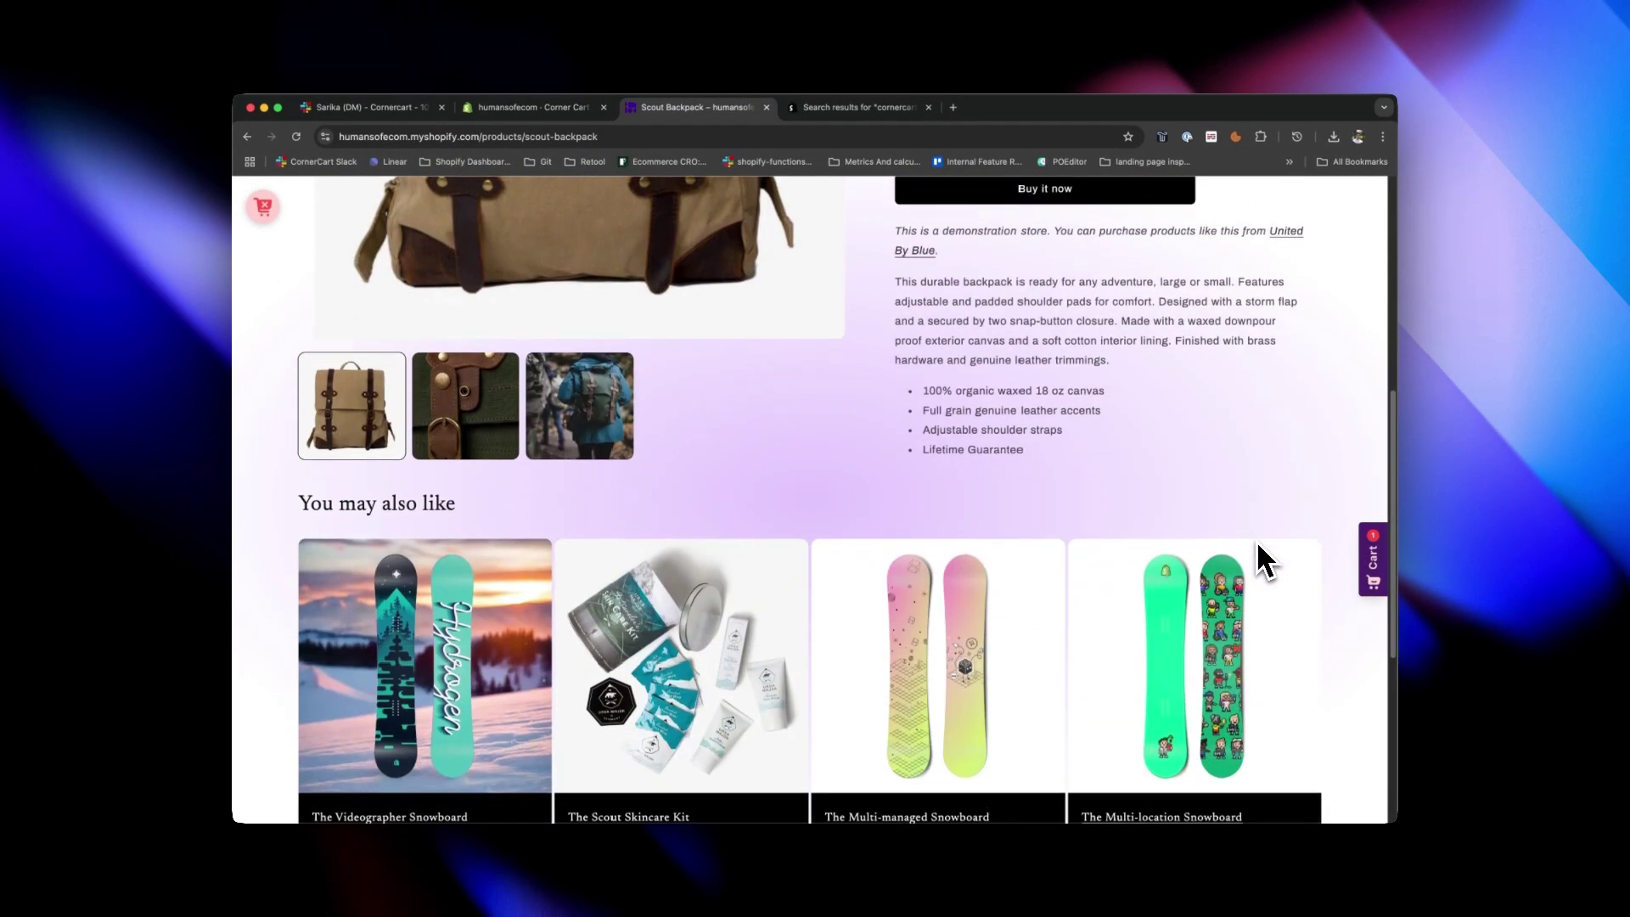
scroll(1265, 560, down, 3)
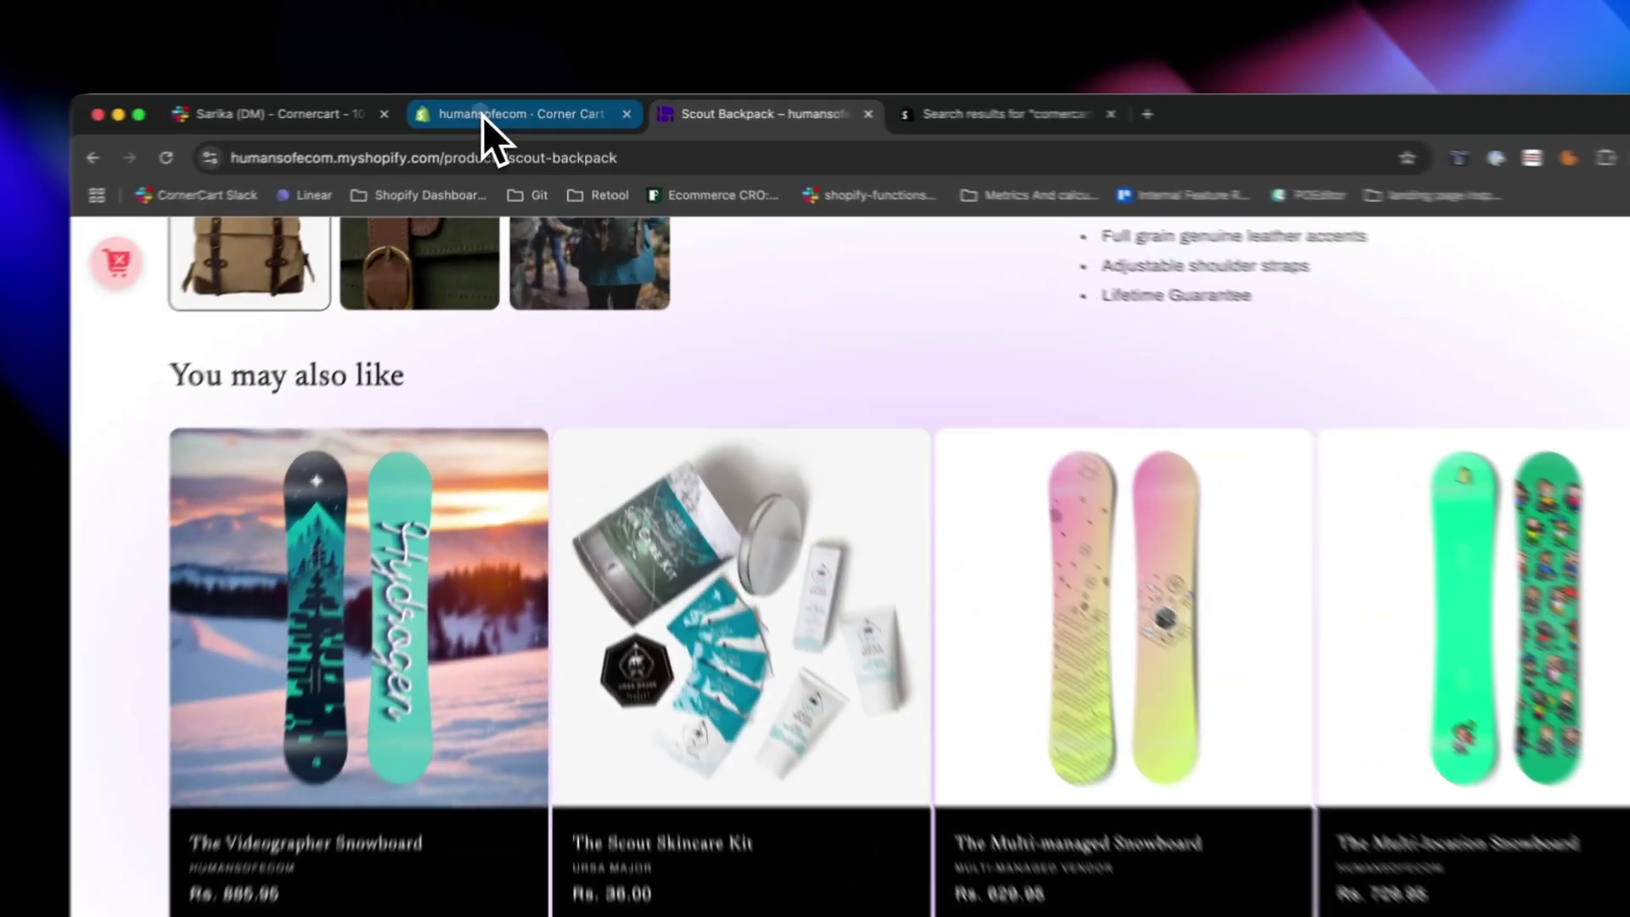
click(510, 107)
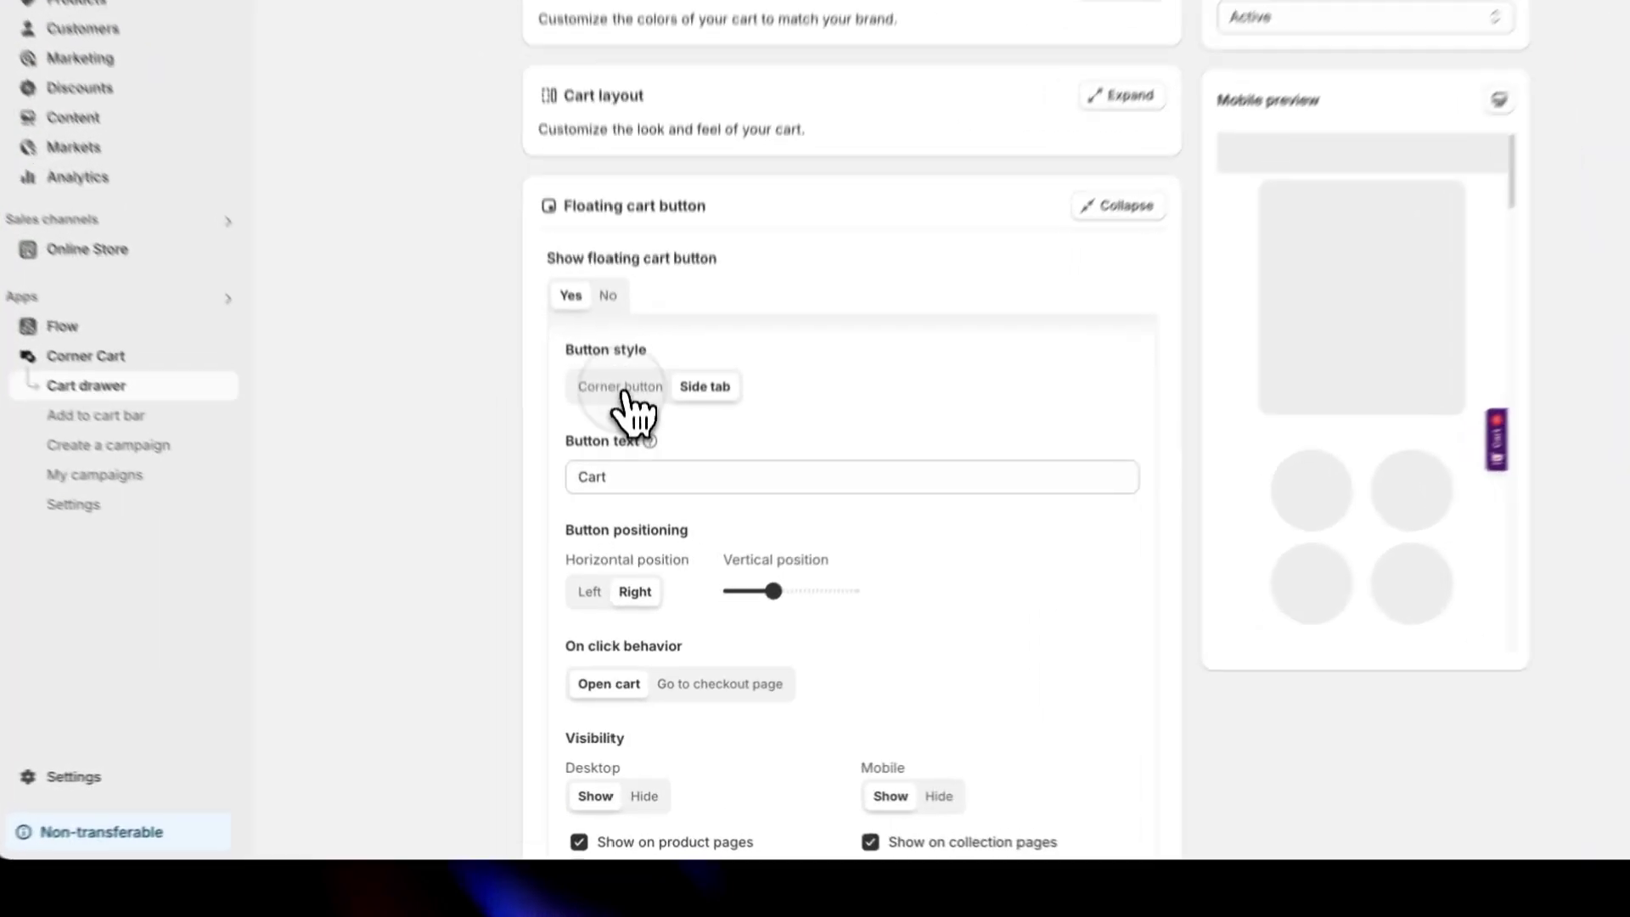
Switch the floating cart button style from Side tab to Corner button.
click(639, 521)
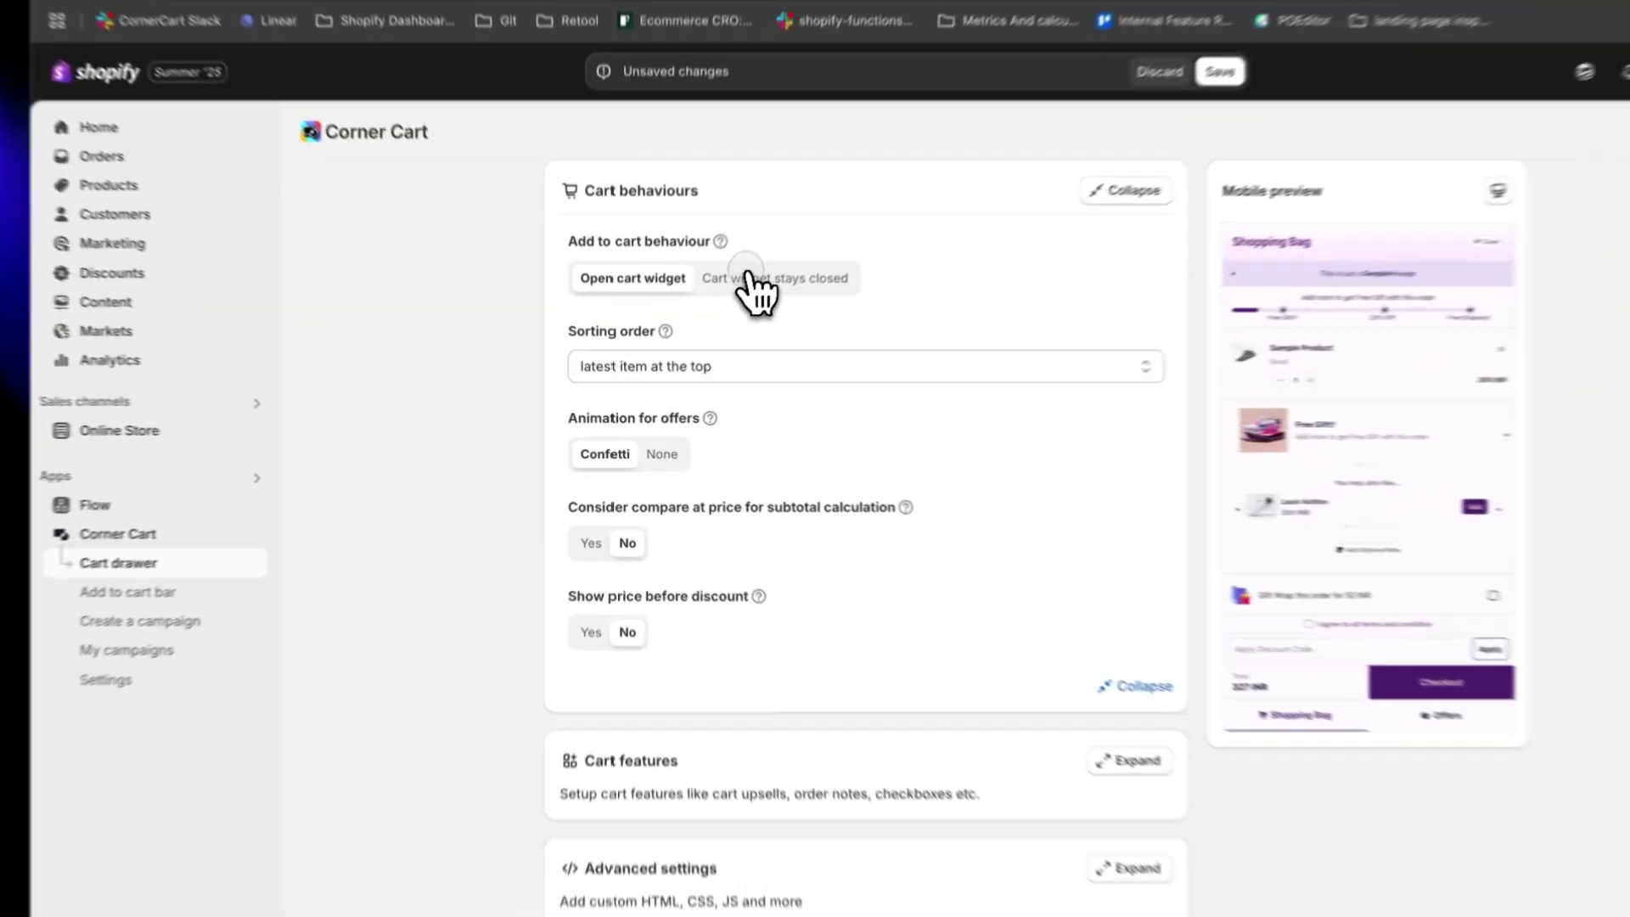
Pick an Add to cart behaviour option and expand Cart features with its 10-product upsell carousel.
click(698, 332)
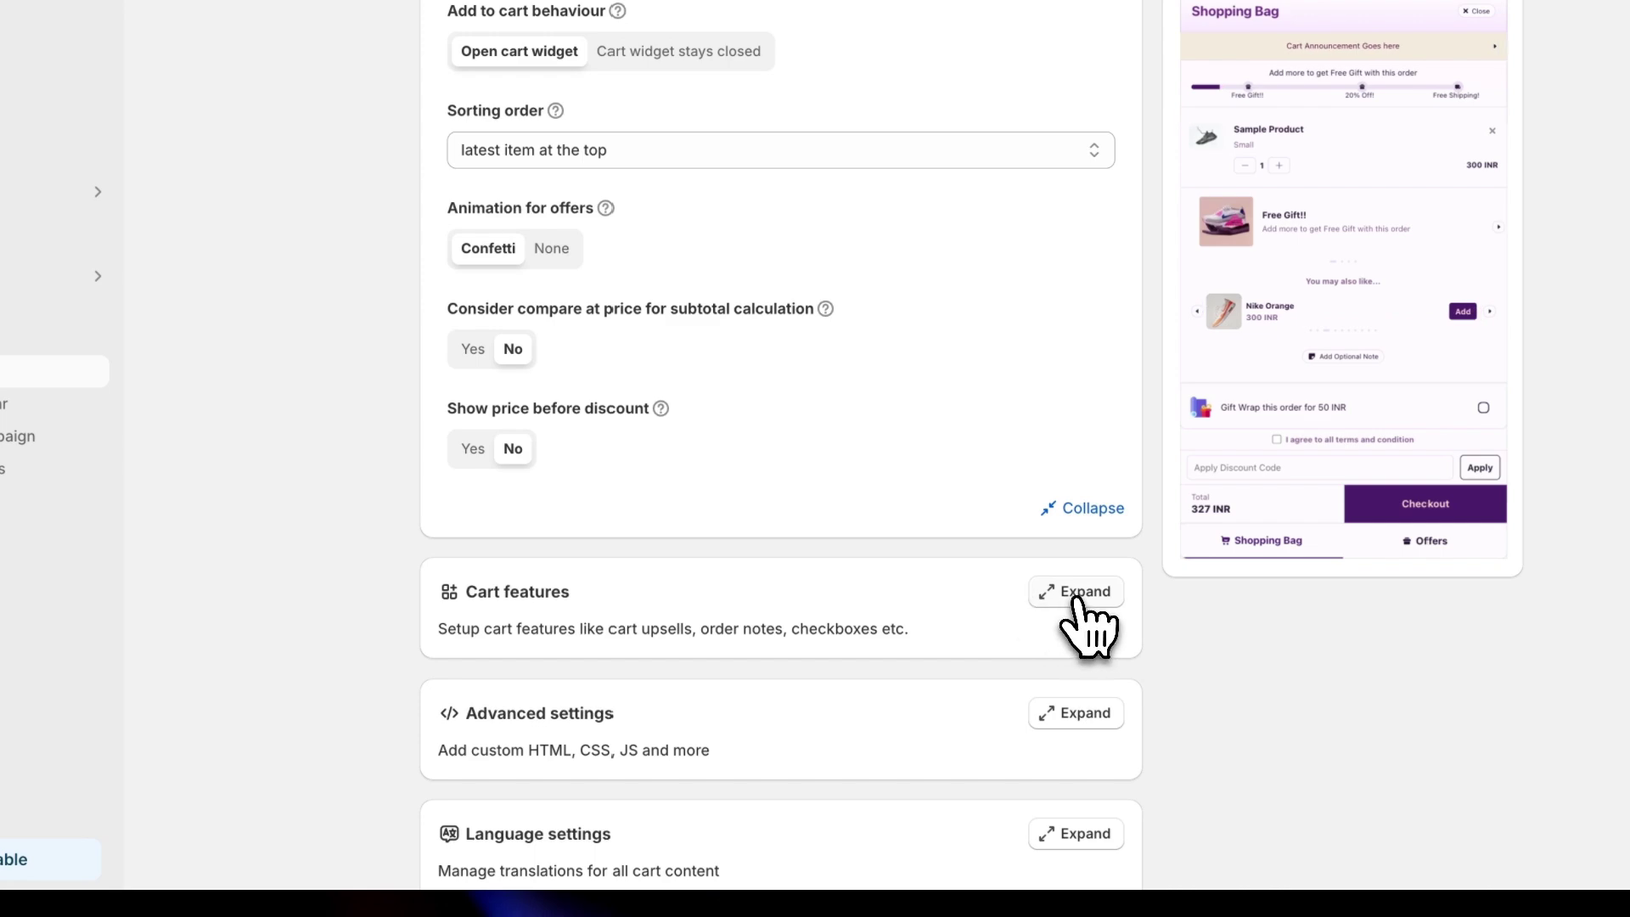
click(1080, 594)
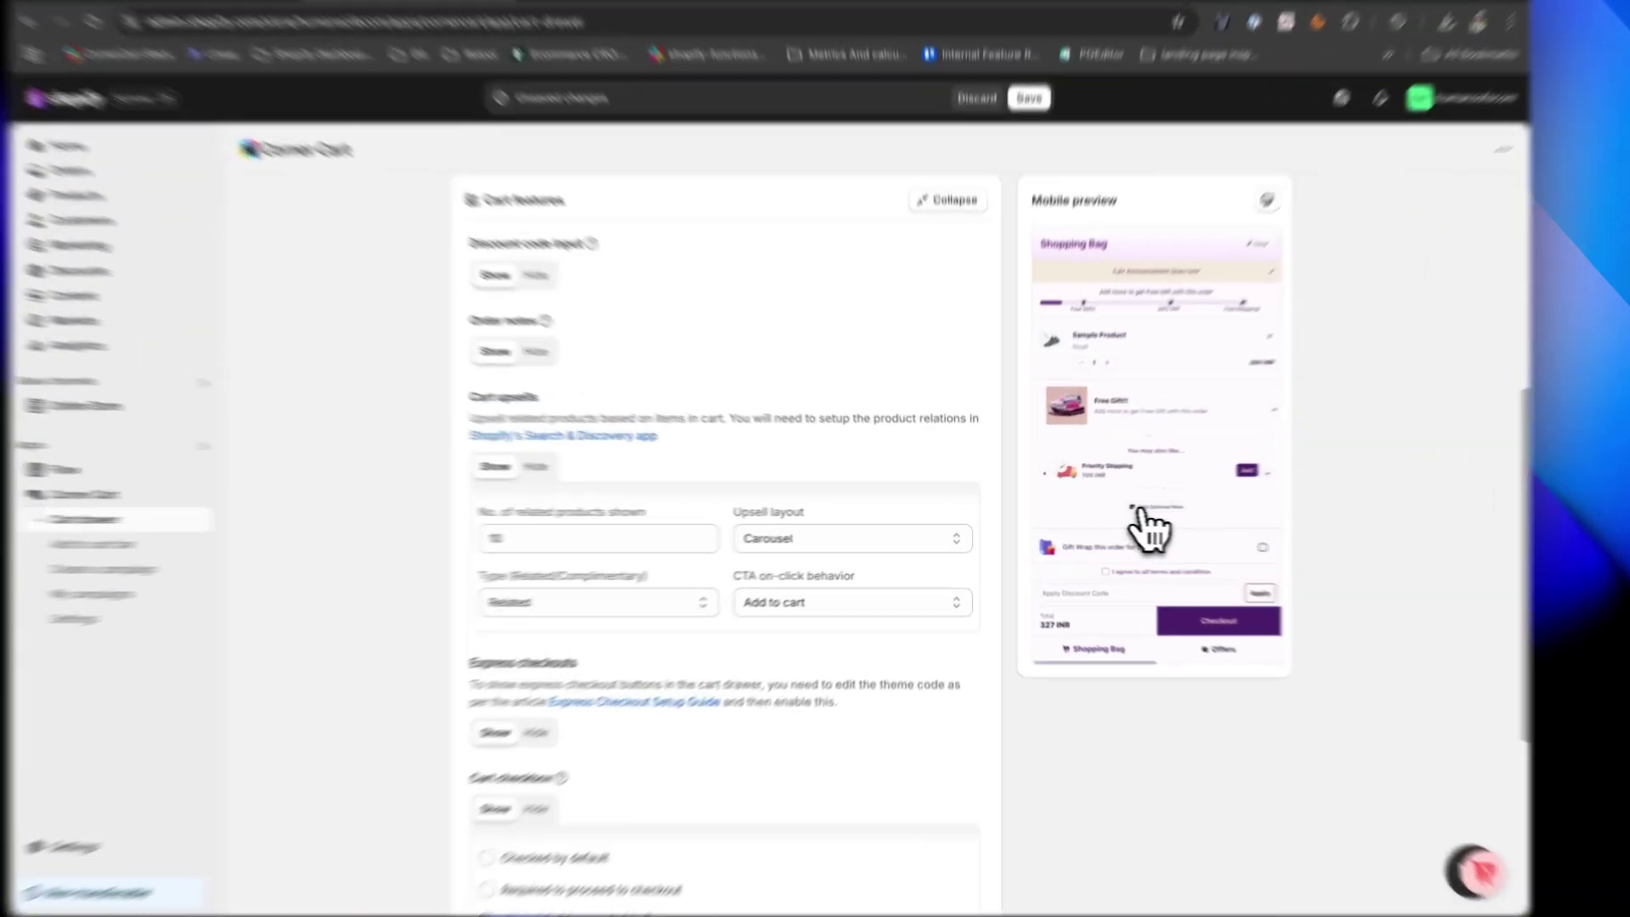
In the preview, open and cancel the optional note popup, then advance the upsell carousel.
click(1113, 510)
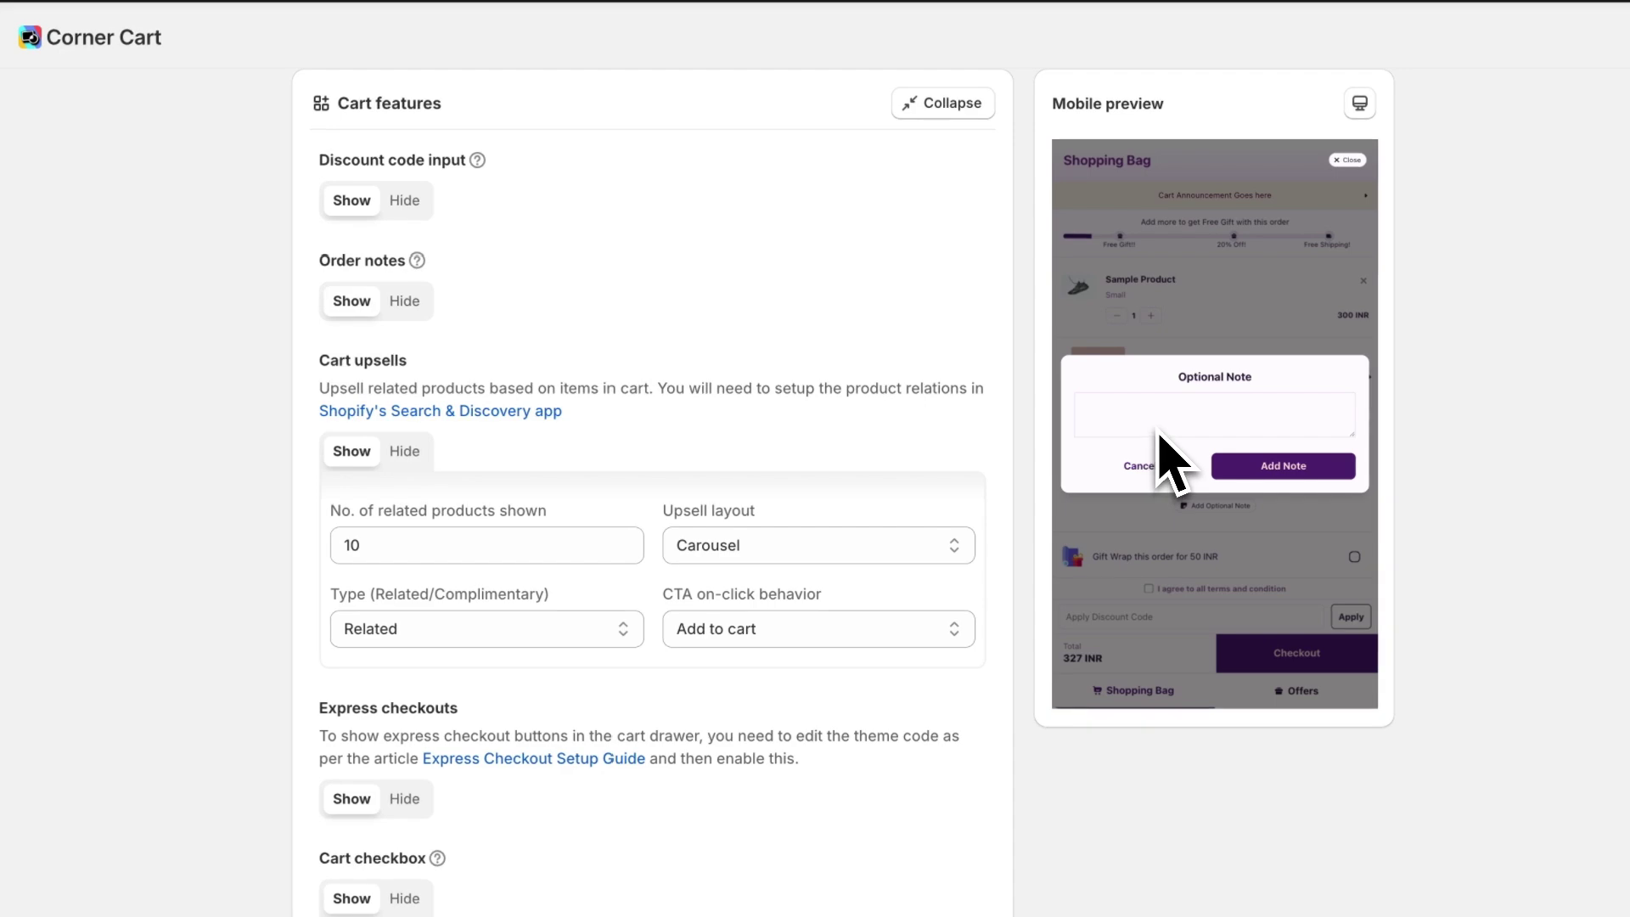
click(1142, 465)
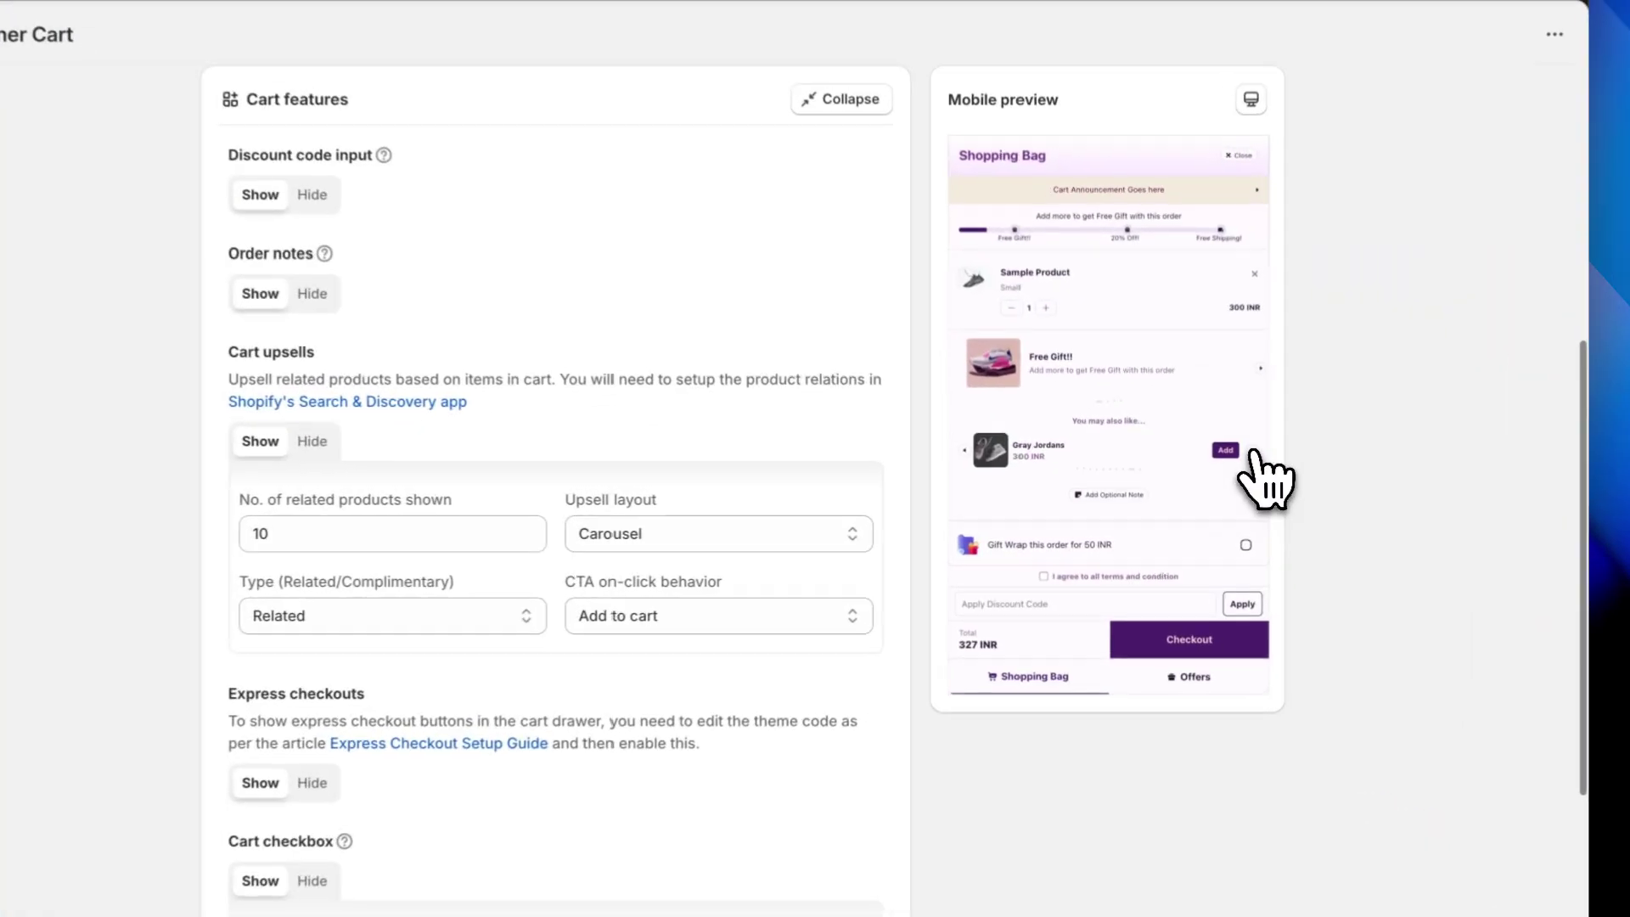
click(1197, 483)
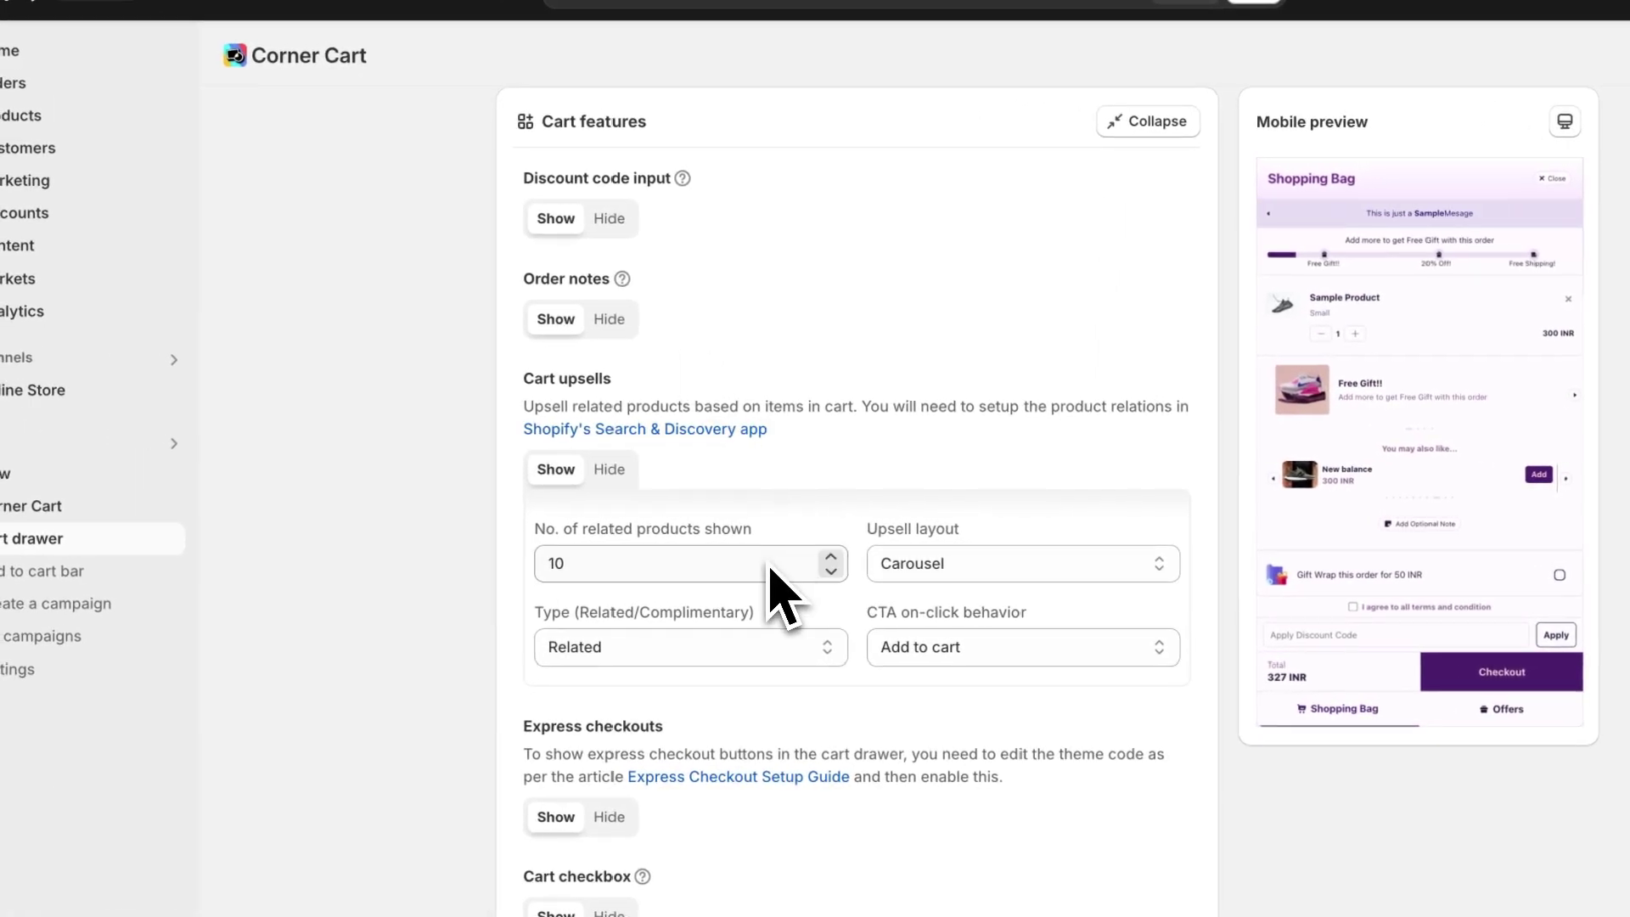
Highlight the Cart checkbox setting and expand Advanced settings showing Z-index 5000 and custom CSS.
scroll(786, 543, down, 3)
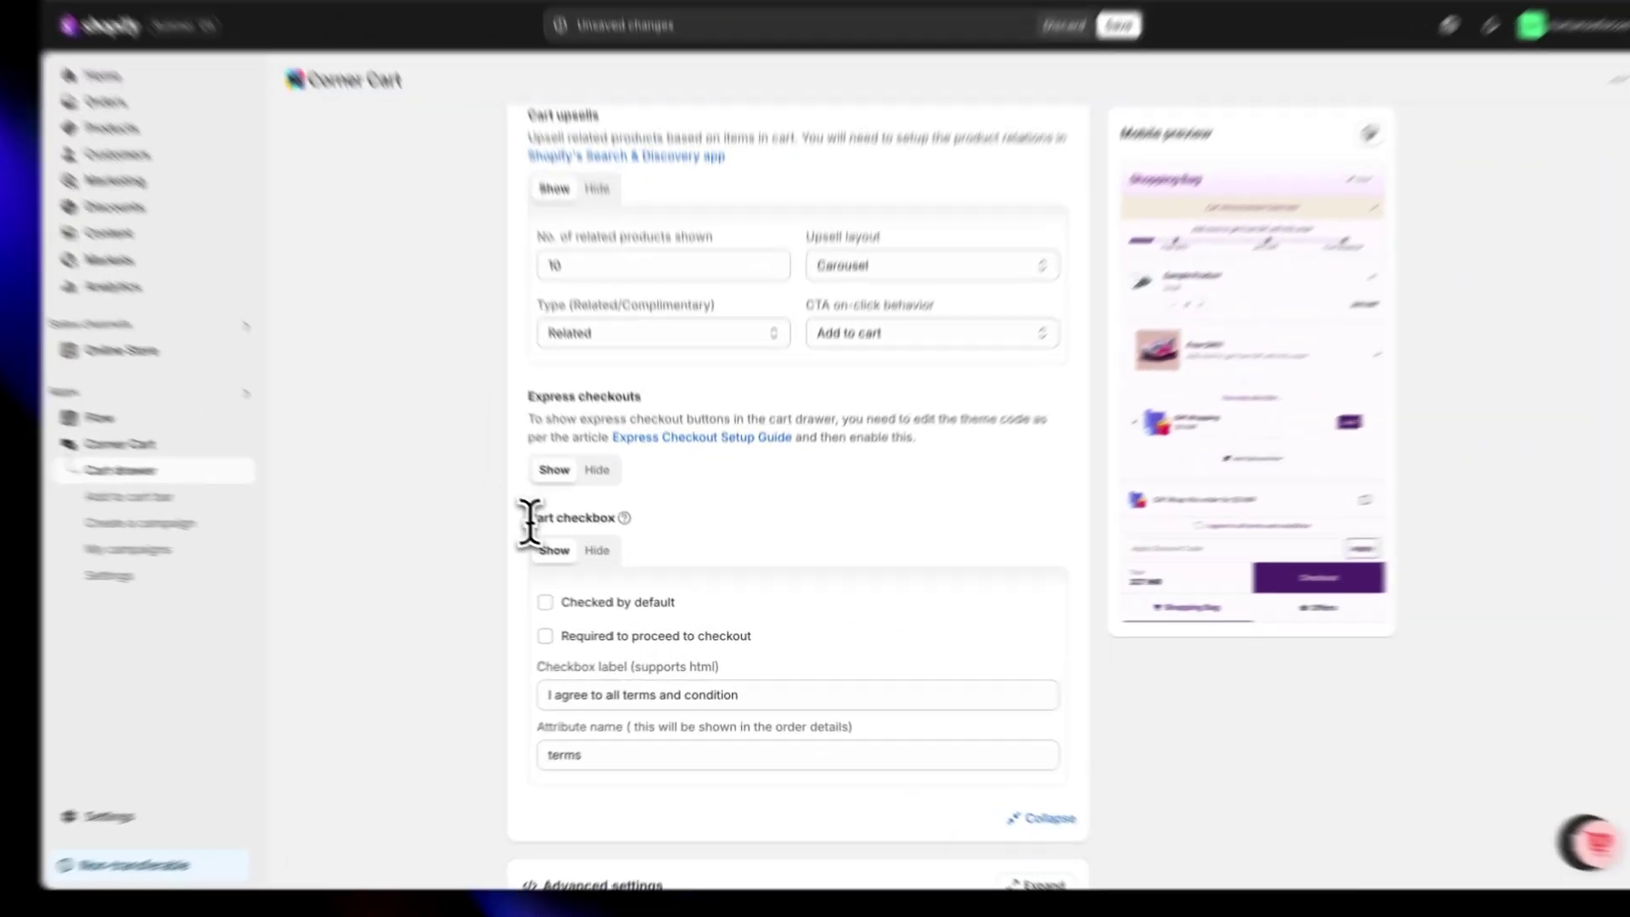
drag(590, 552, 649, 553)
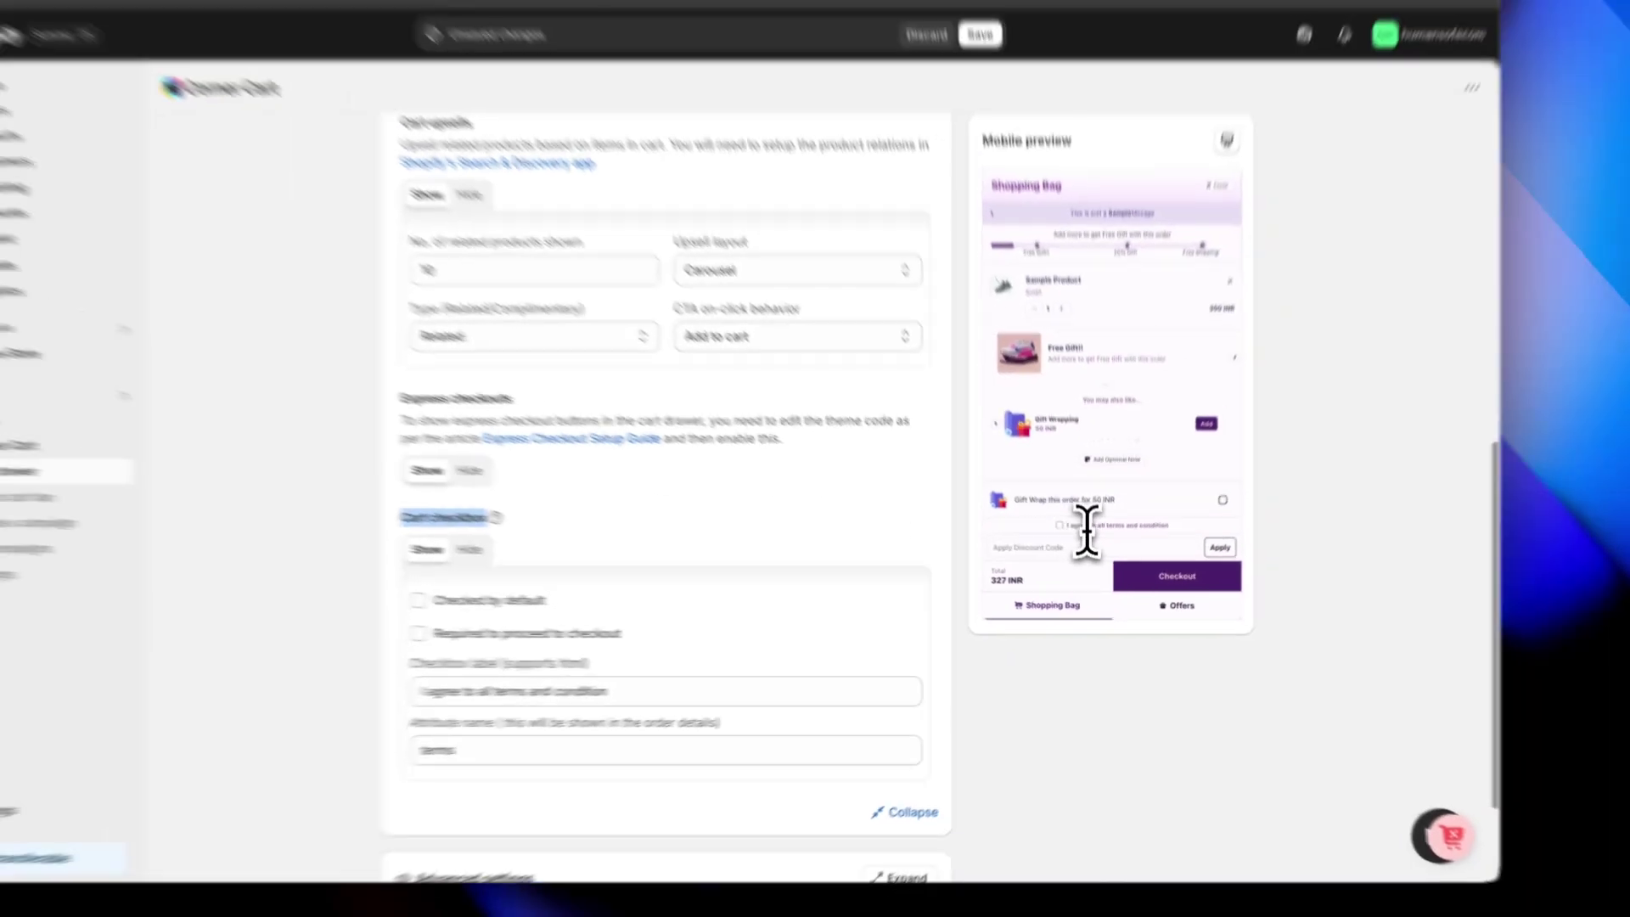
scroll(818, 755, down, 2)
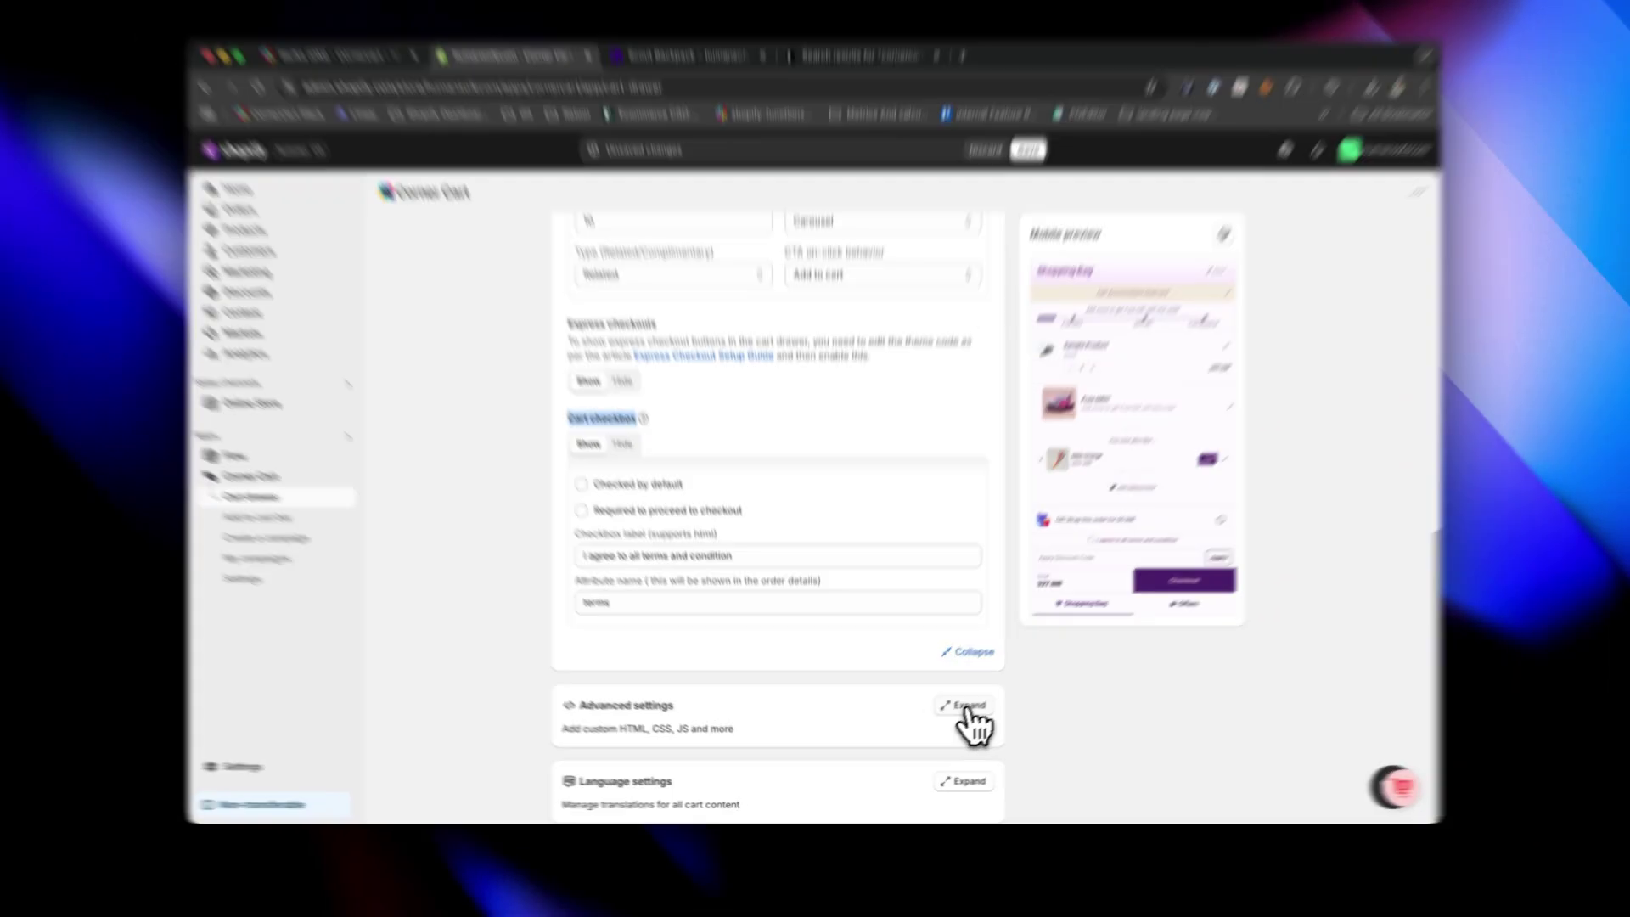
click(955, 713)
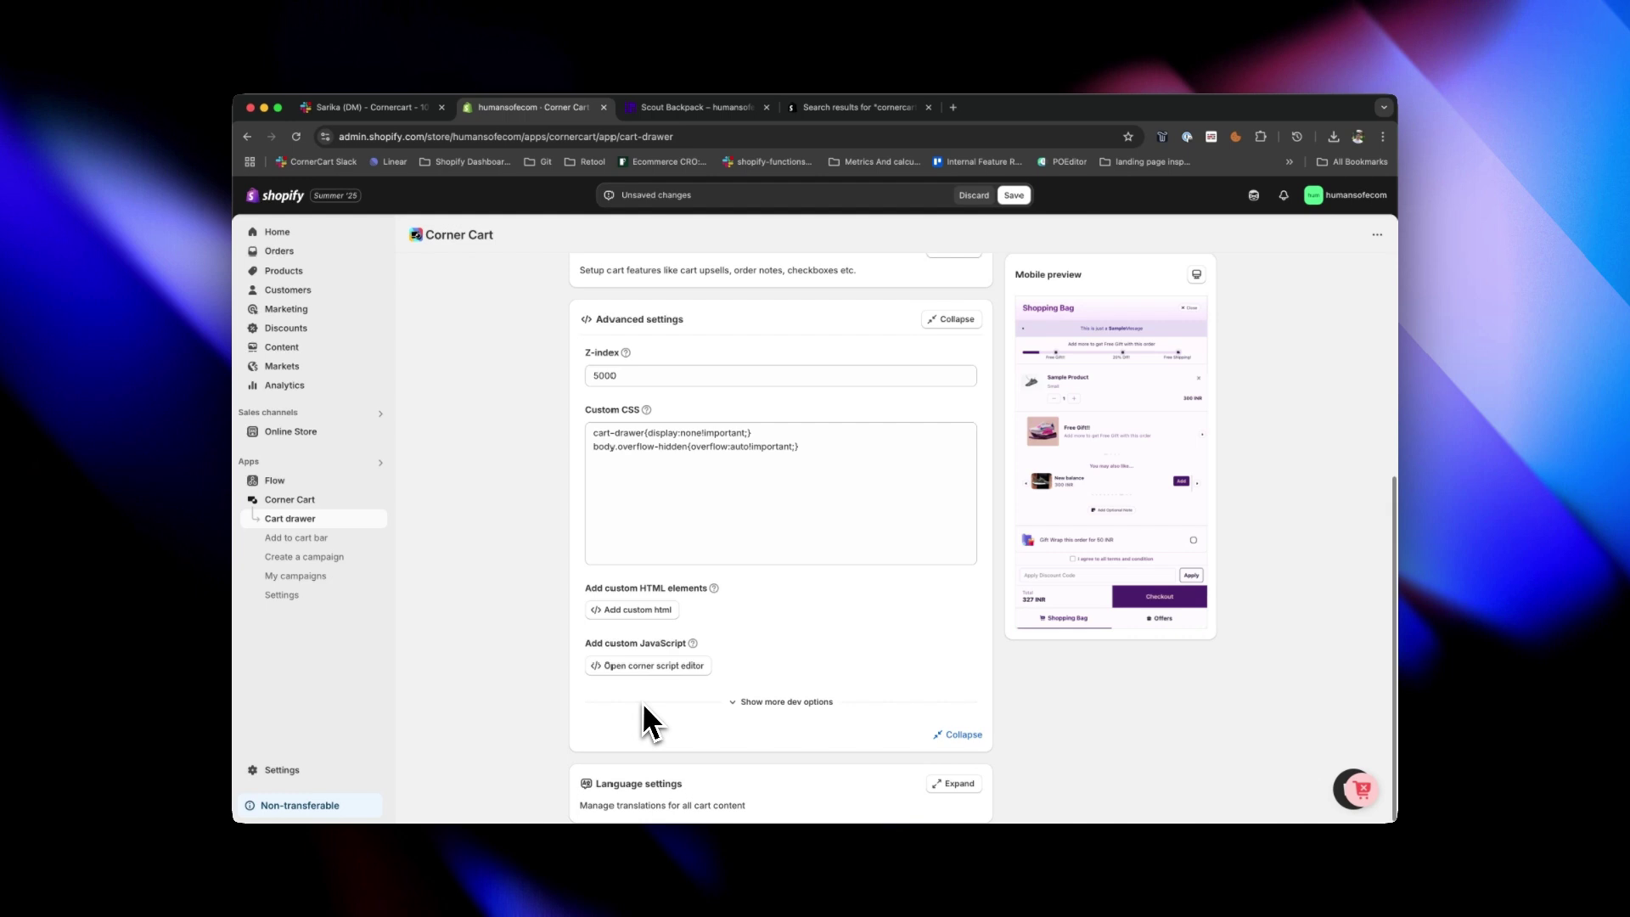
Open and close the corner script editor, then expand Language settings keeping English selected.
click(650, 667)
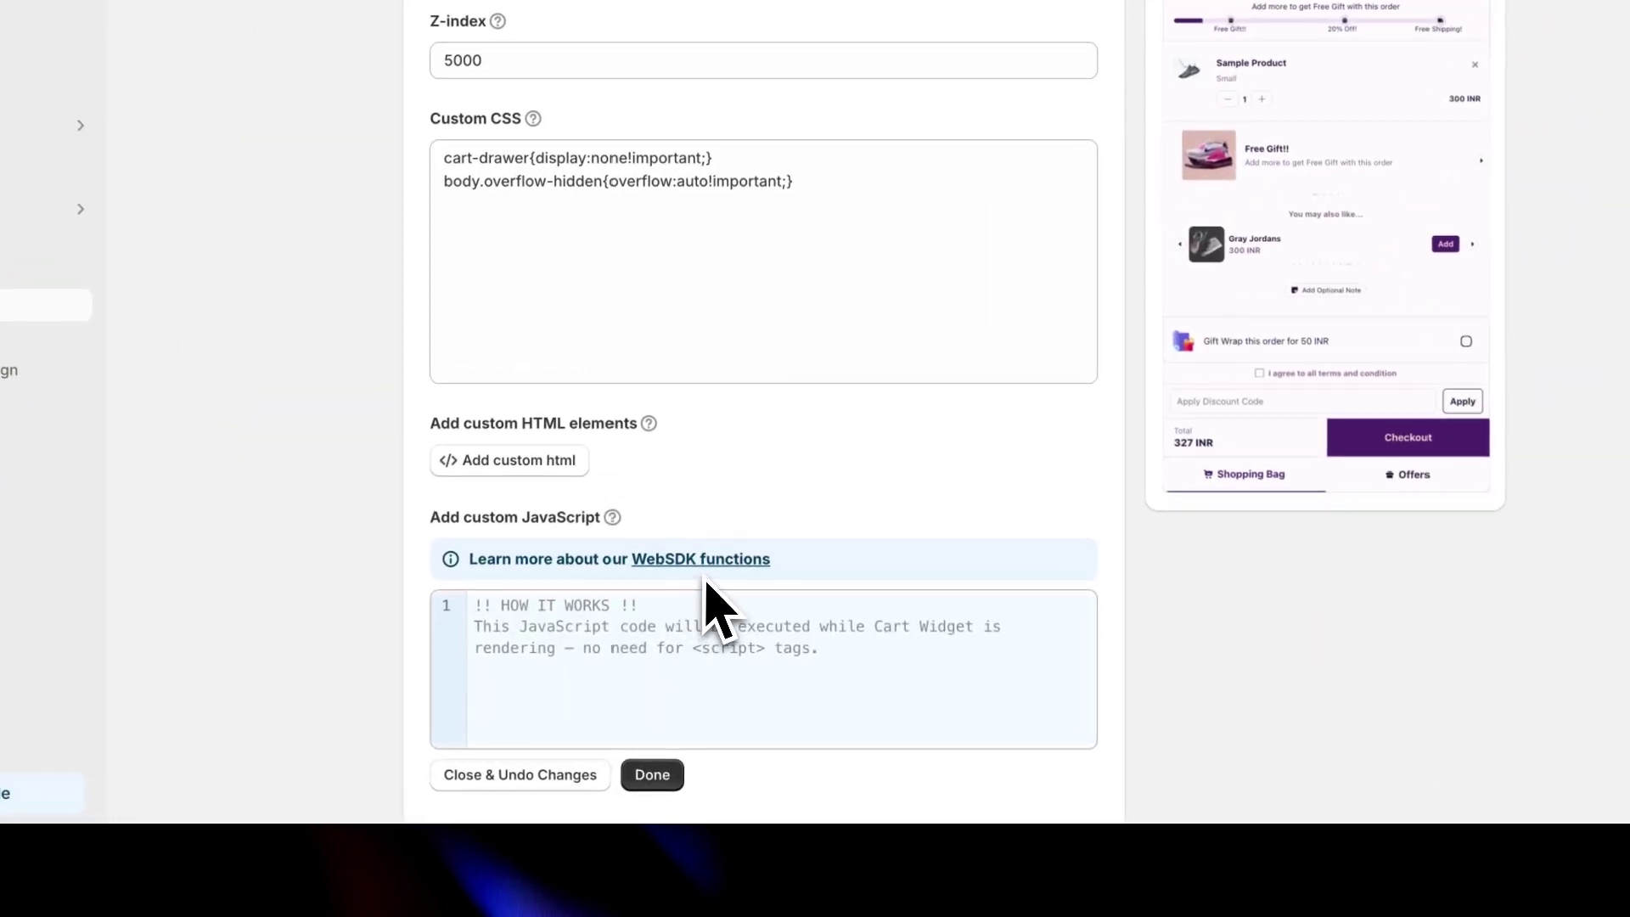
click(553, 774)
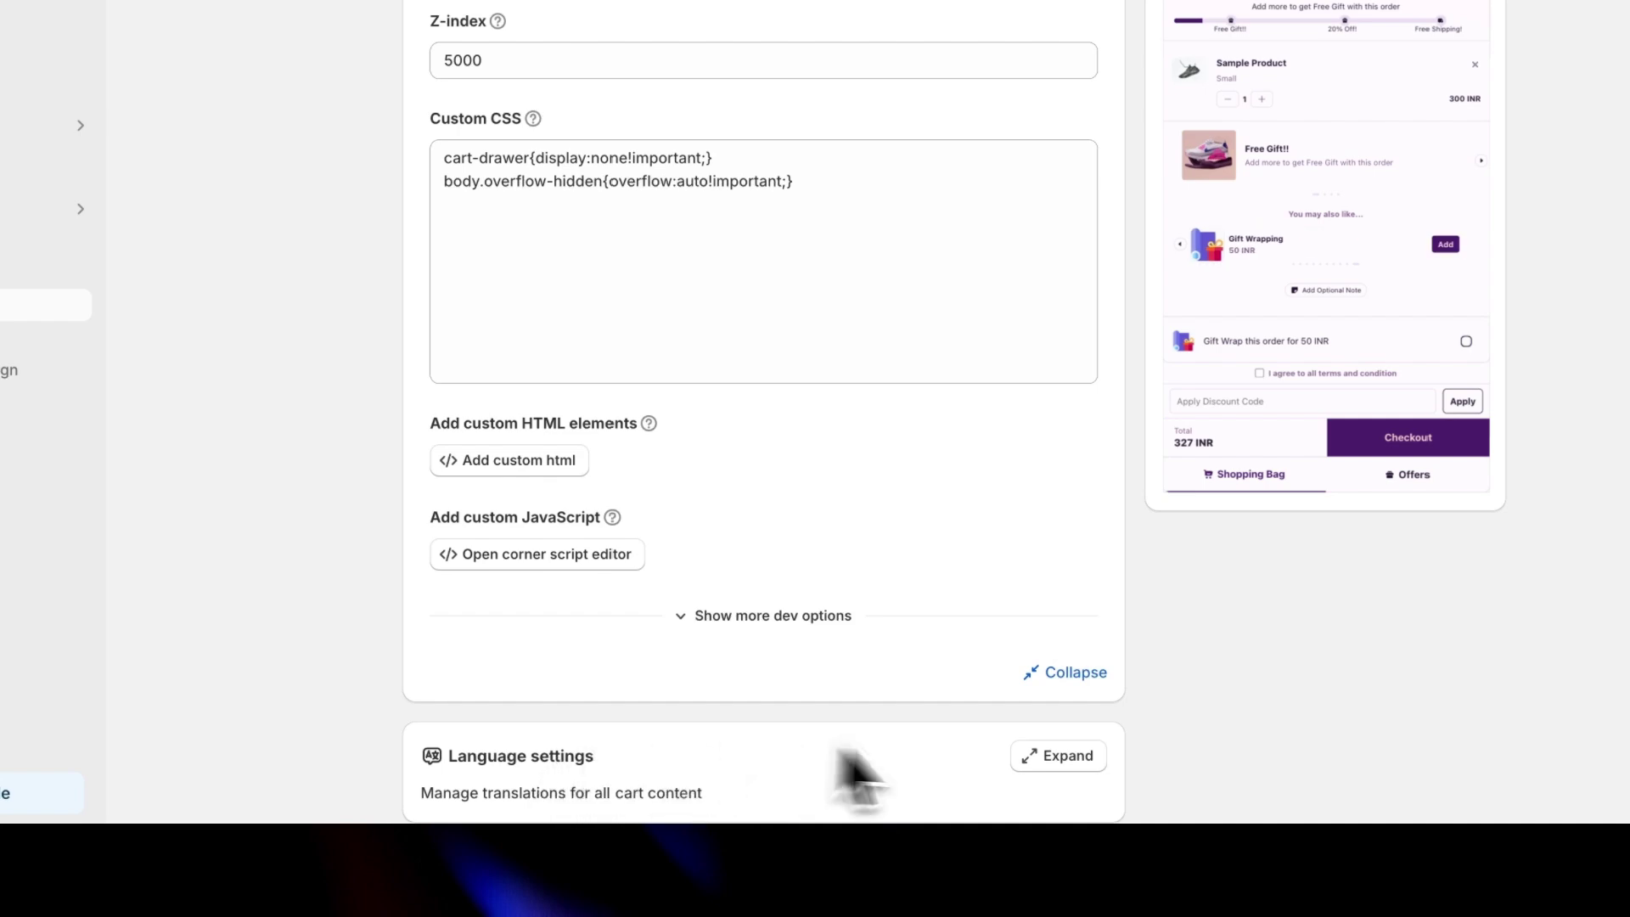
click(1071, 760)
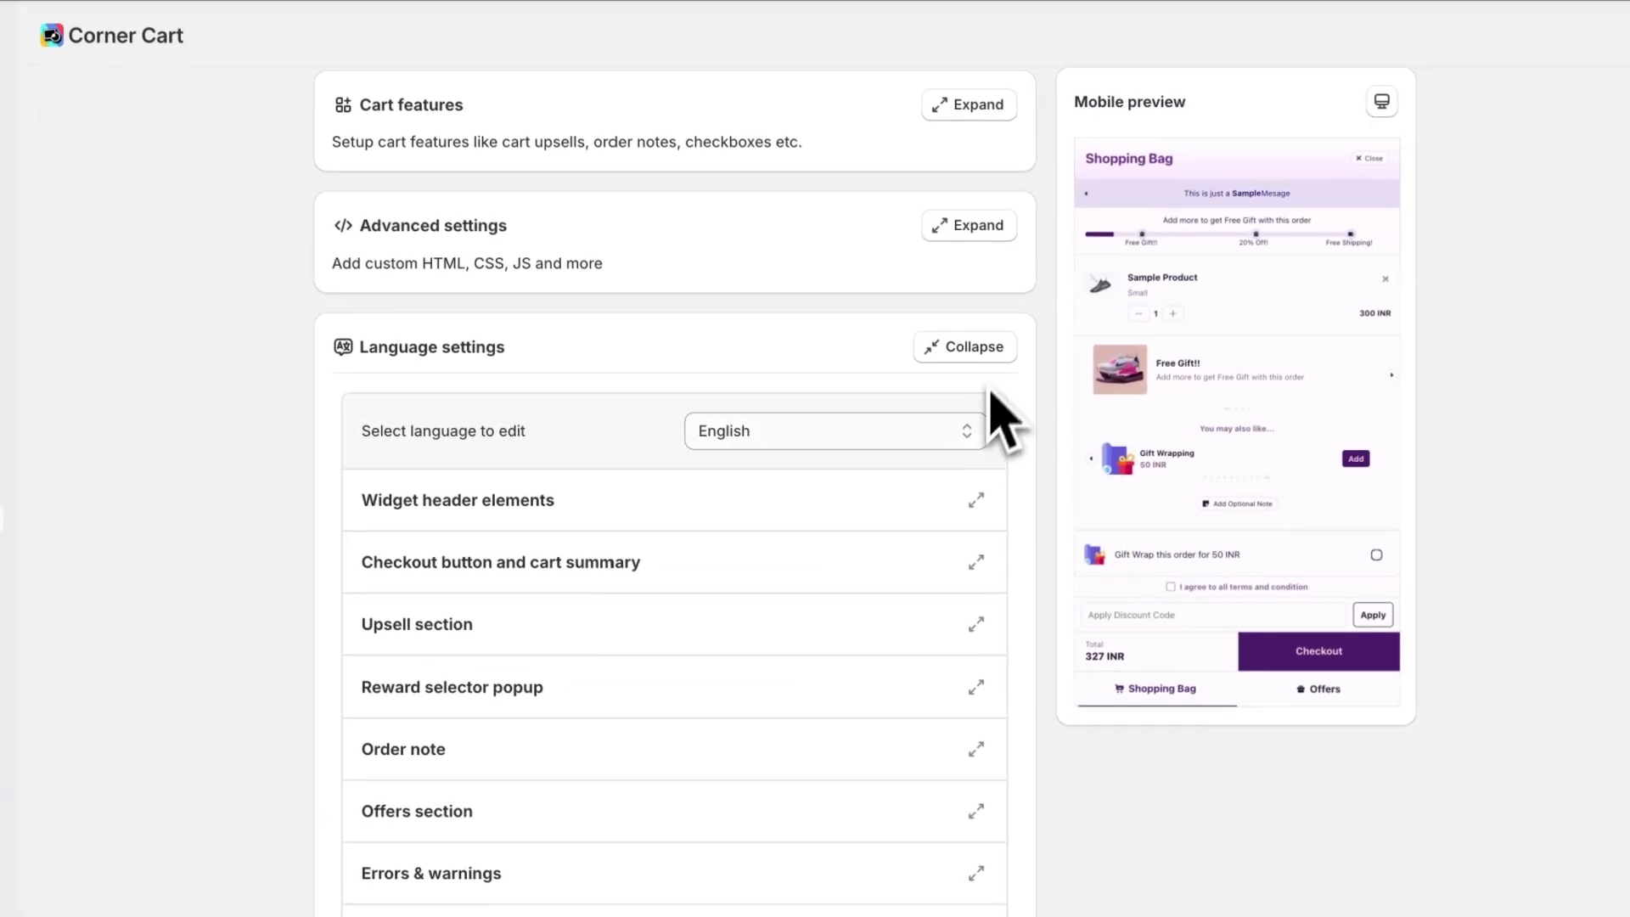
click(934, 404)
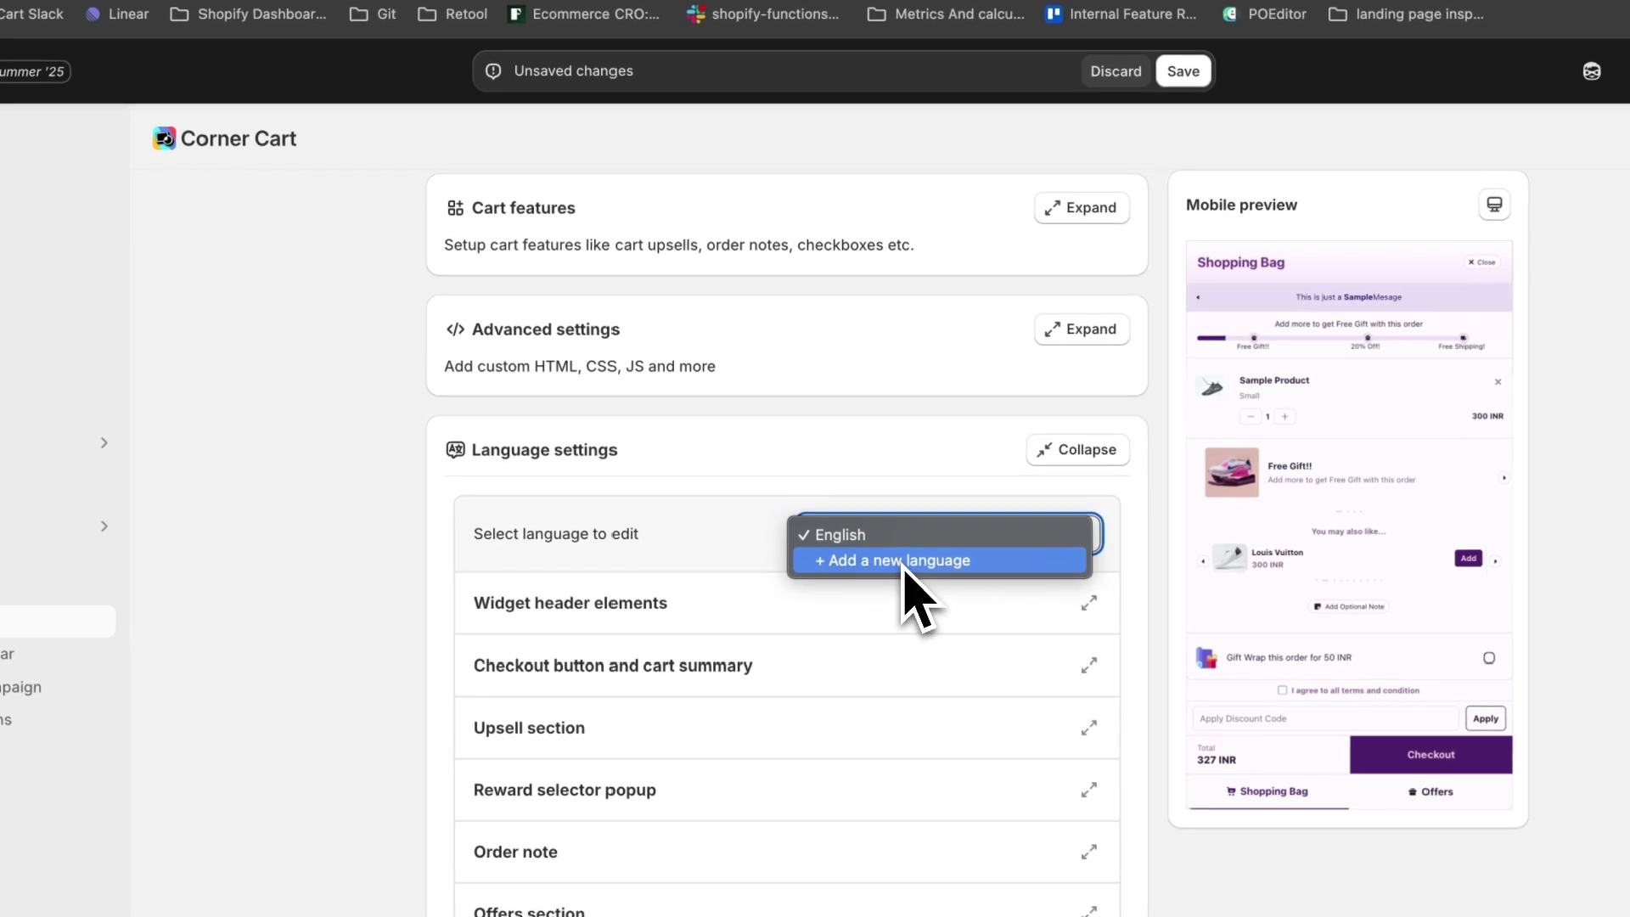
click(510, 562)
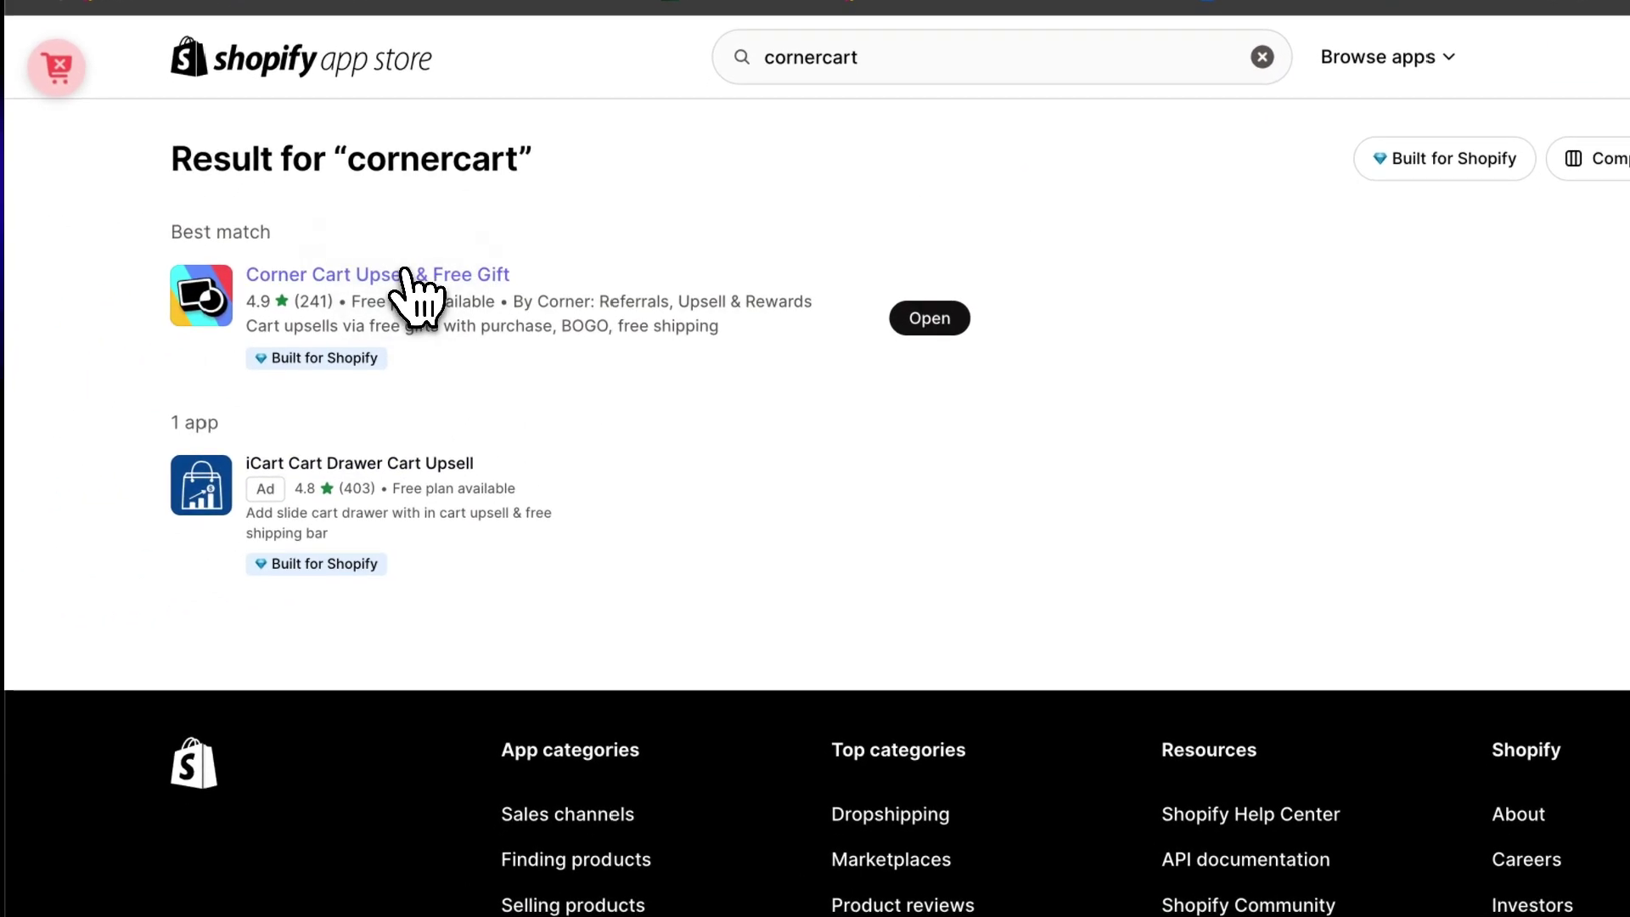
Open the Corner Cart listing's Pricing and highlight the Free and $15/month Basic Shopify prices.
click(422, 276)
scroll(808, 473, down, 10)
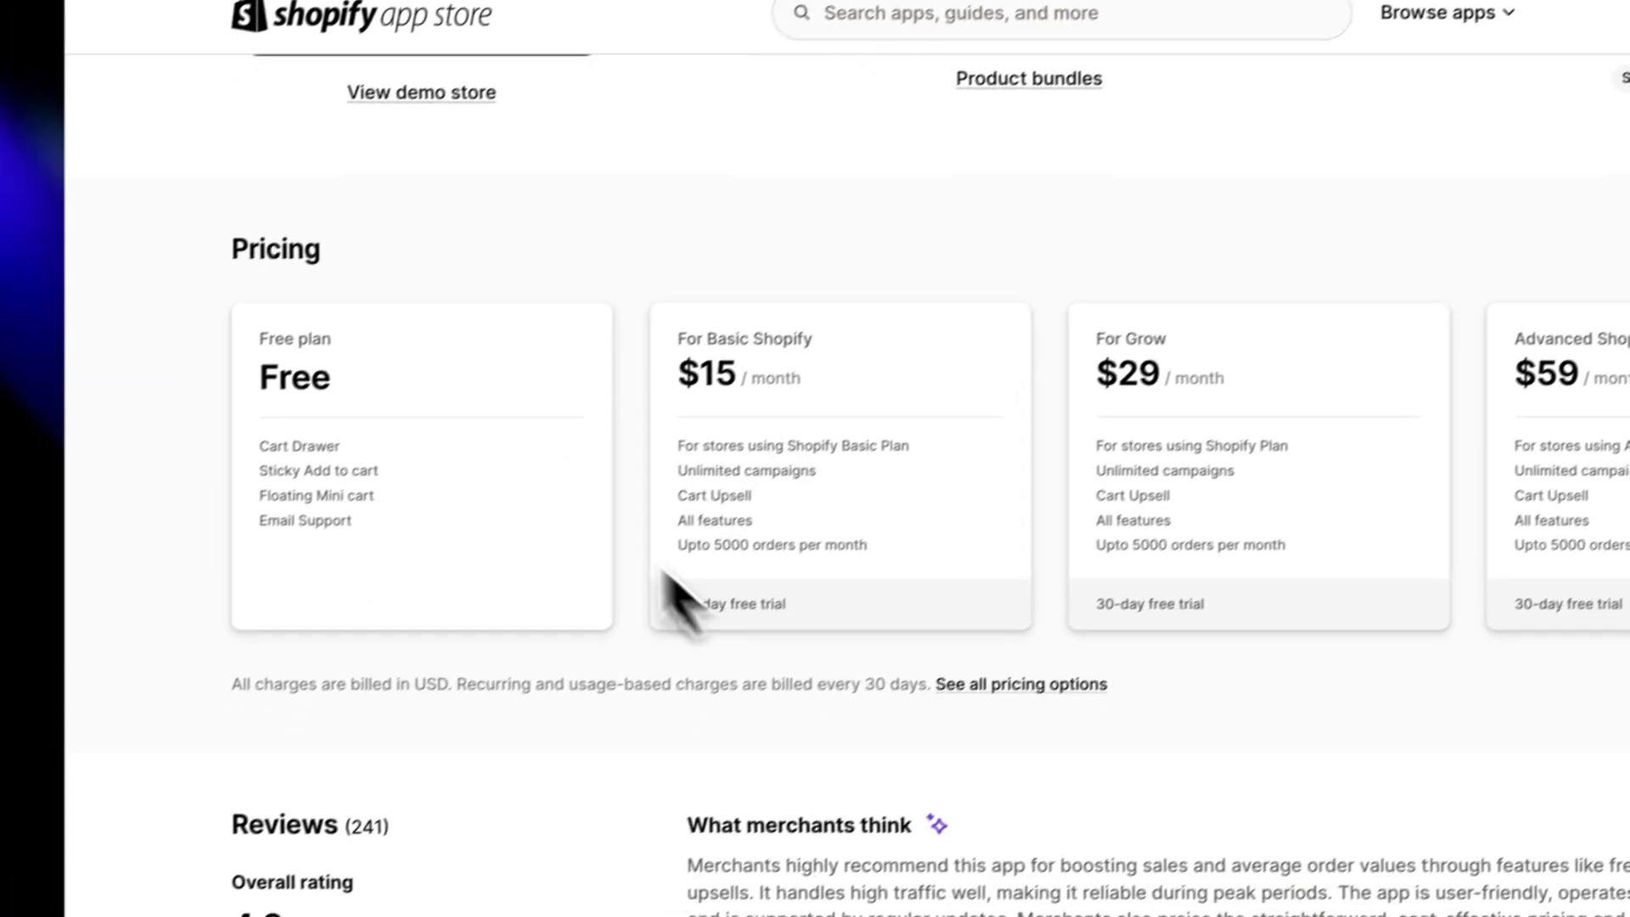
drag(374, 391, 280, 357)
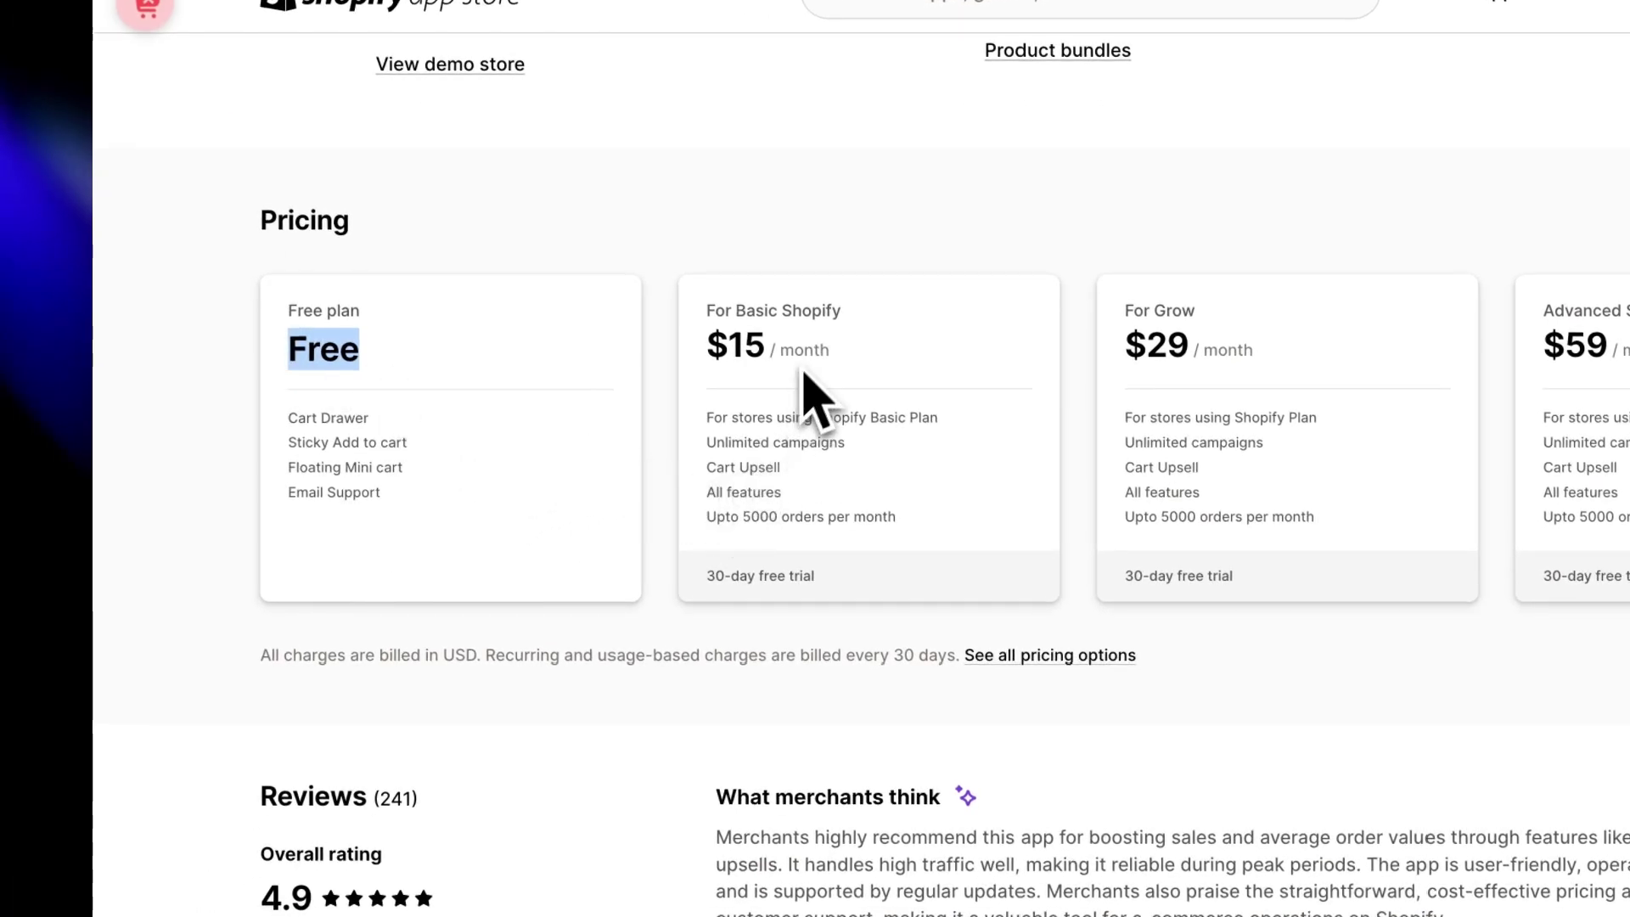
drag(841, 357, 743, 311)
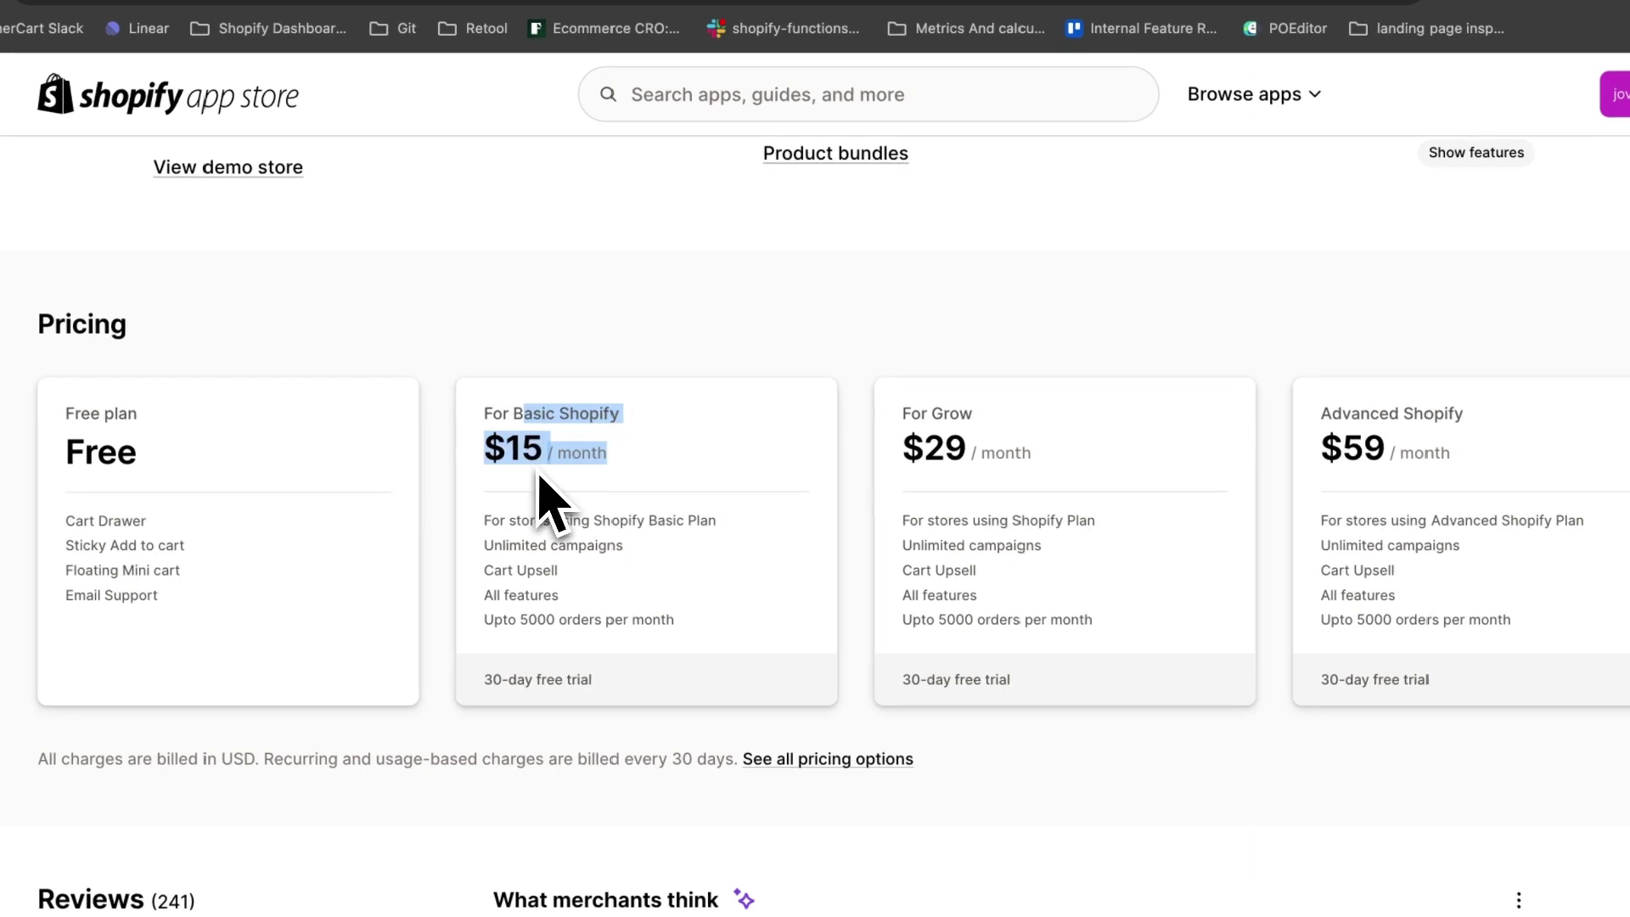